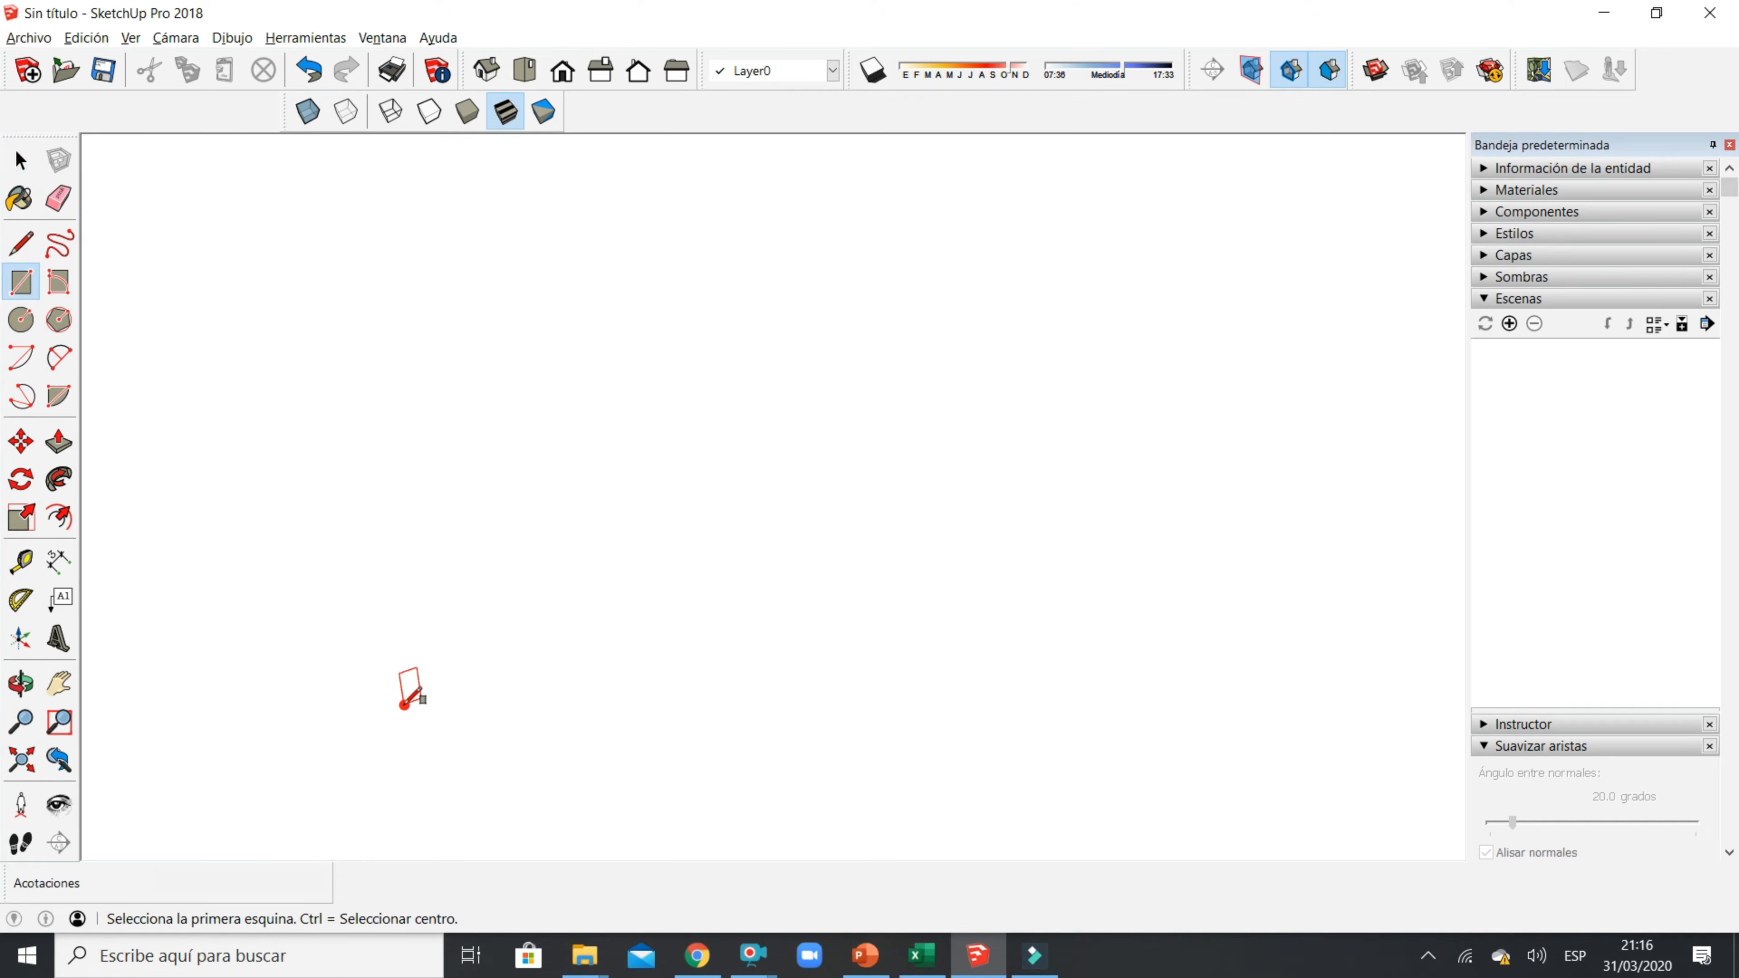
# Draw a rectangle of about 6.65 by 4.11 m on the ground and pull it up about 42.03 m into a tall prism.
pyautogui.click(454, 675)
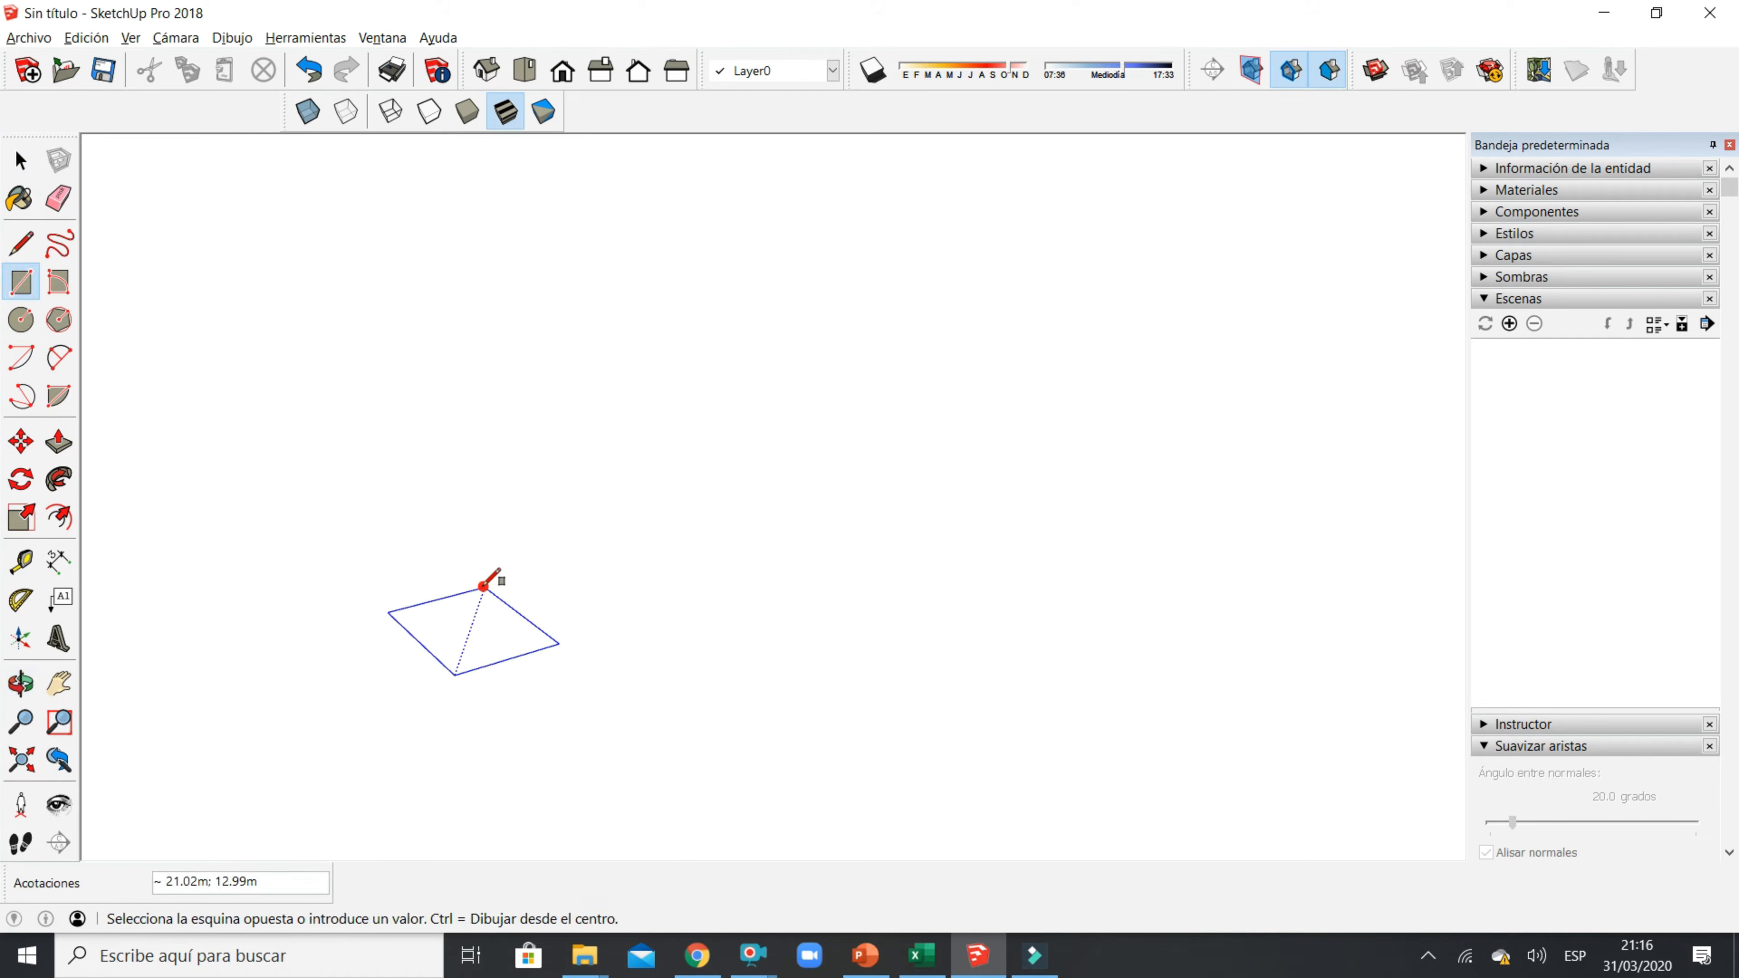
pyautogui.click(460, 644)
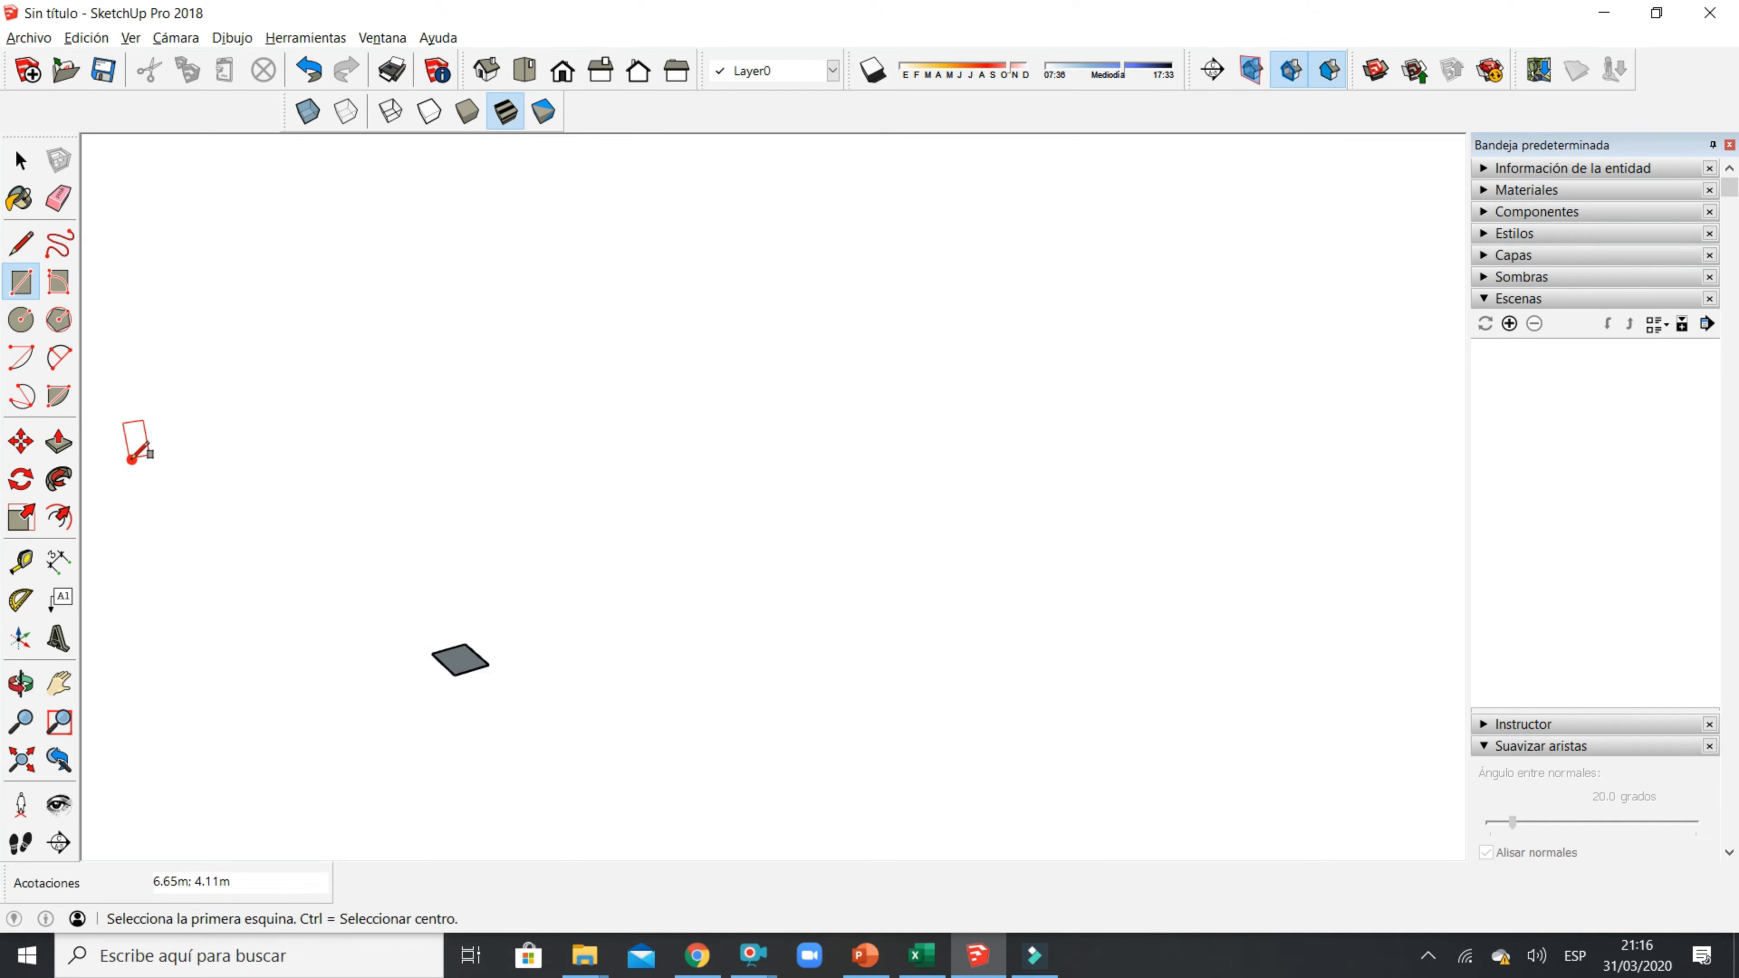
pyautogui.click(58, 442)
pyautogui.moveTo(458, 660); pyautogui.dragTo(449, 301)
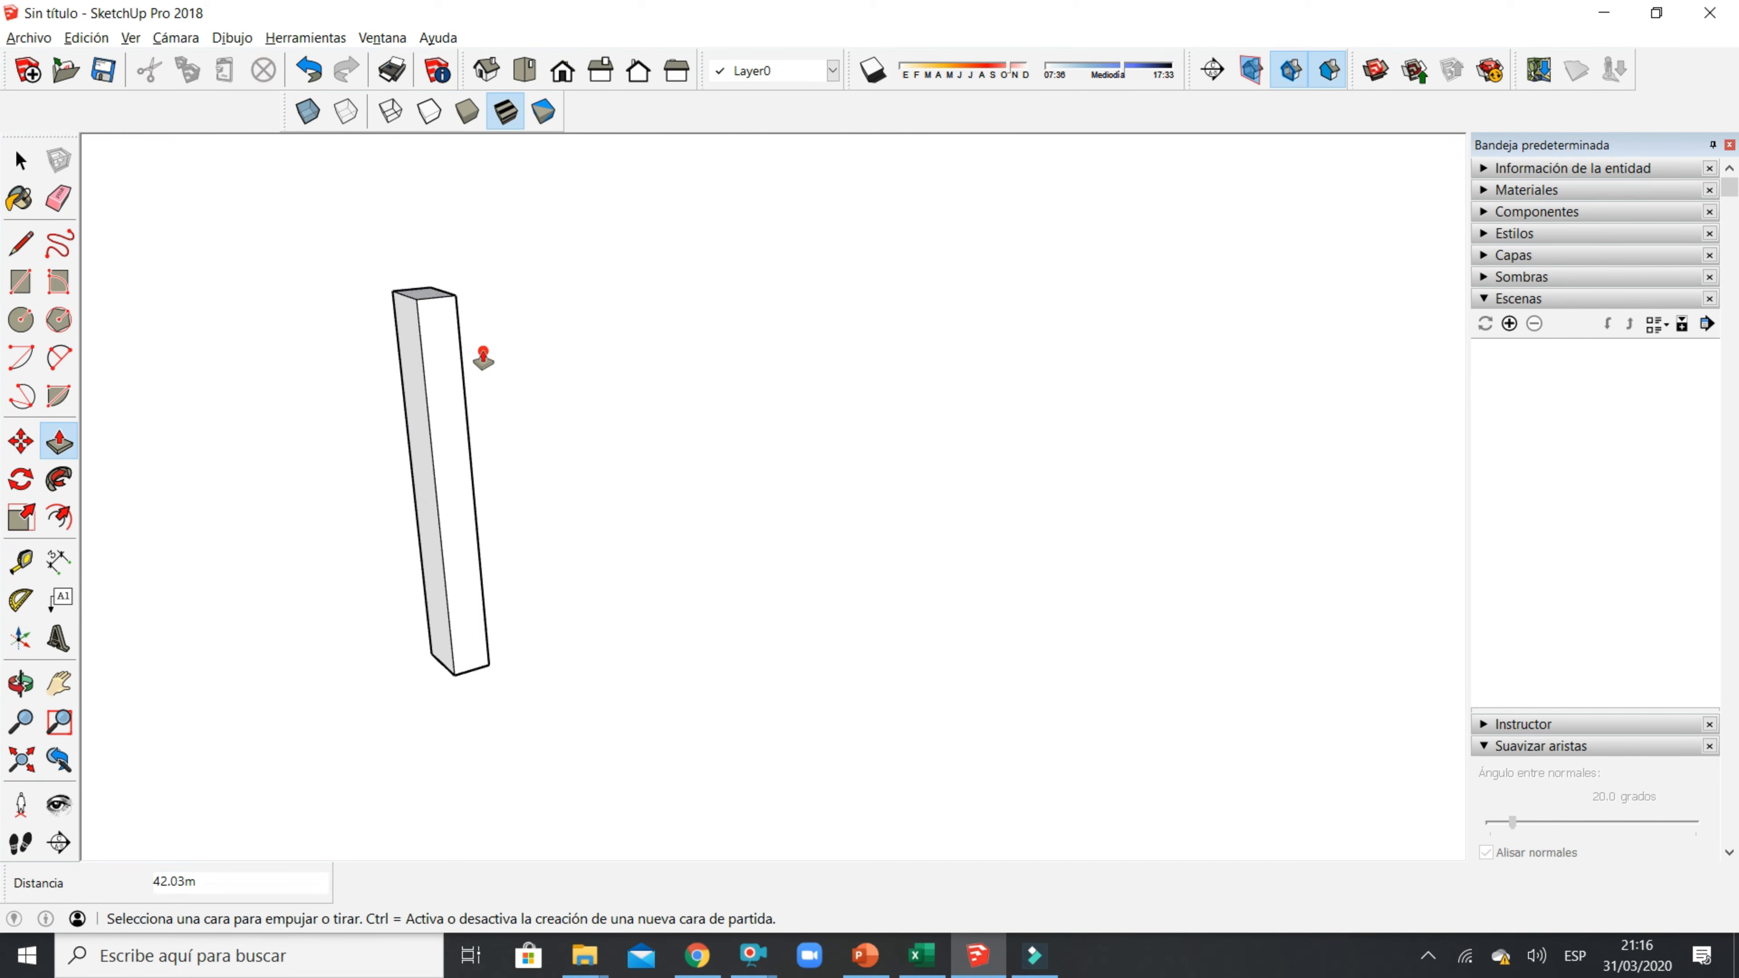
pyautogui.moveTo(509, 490); pyautogui.dragTo(494, 501, button='middle')
# Select the whole prism and copy it 10 m along the green axis from its lower front corner.
pyautogui.click(20, 161)
pyautogui.moveTo(309, 233); pyautogui.dragTo(643, 776)
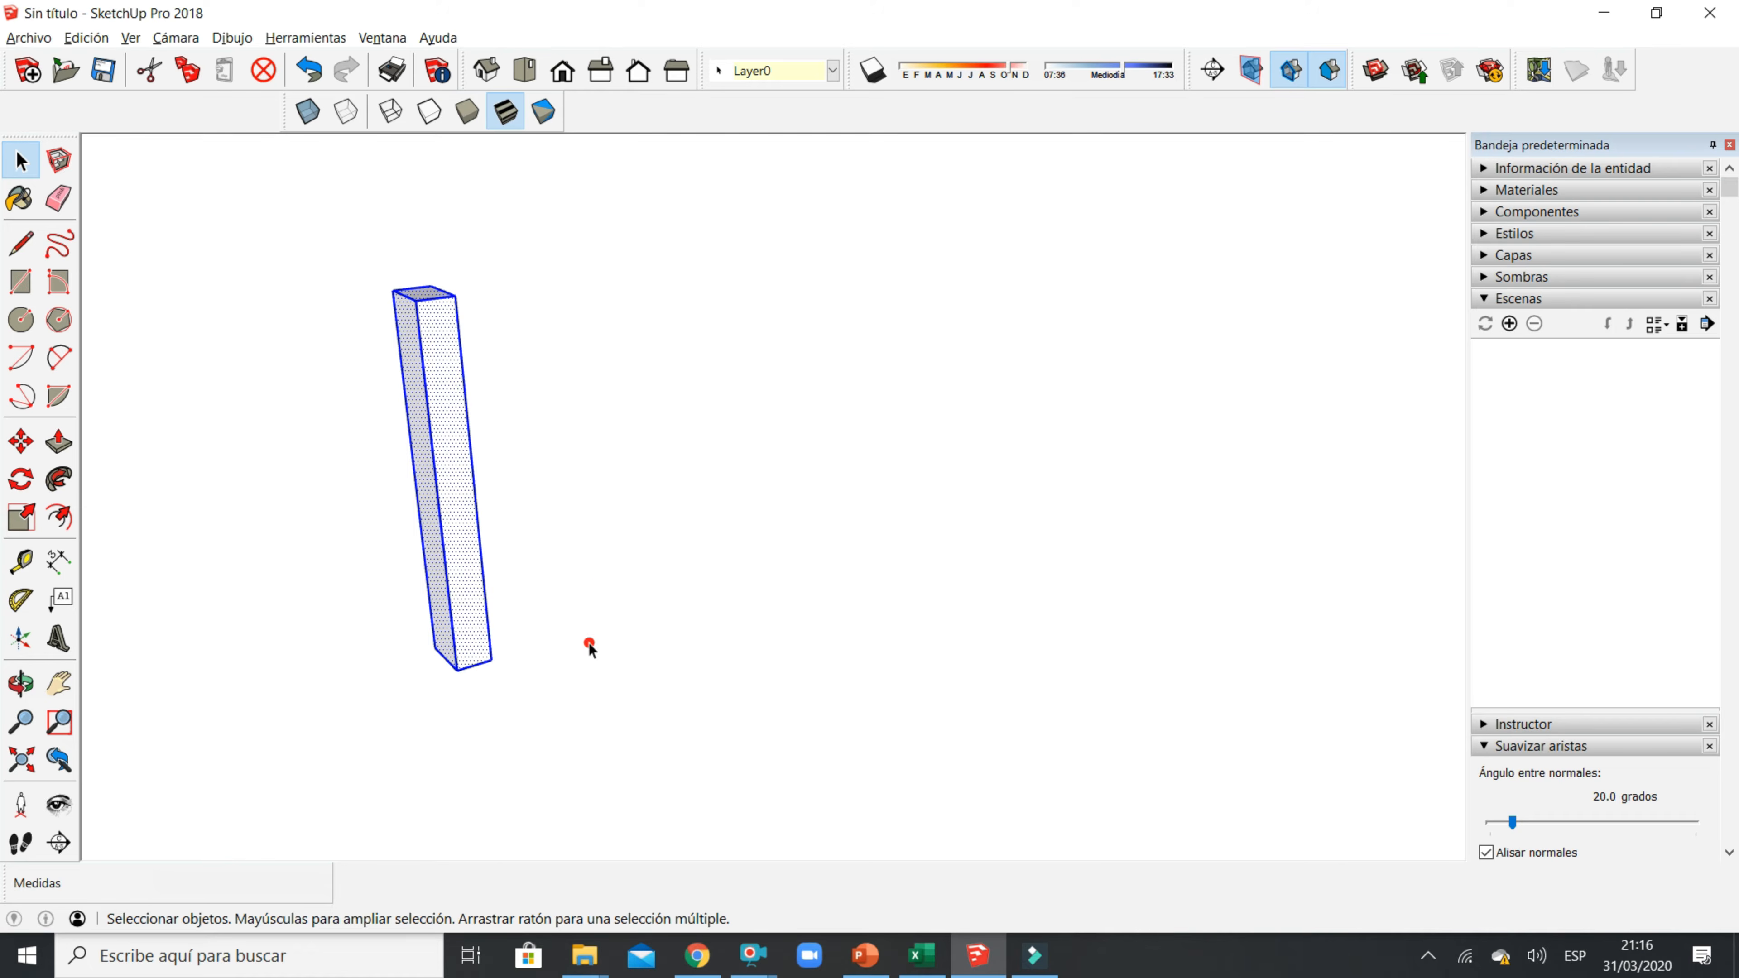
pyautogui.click(20, 444)
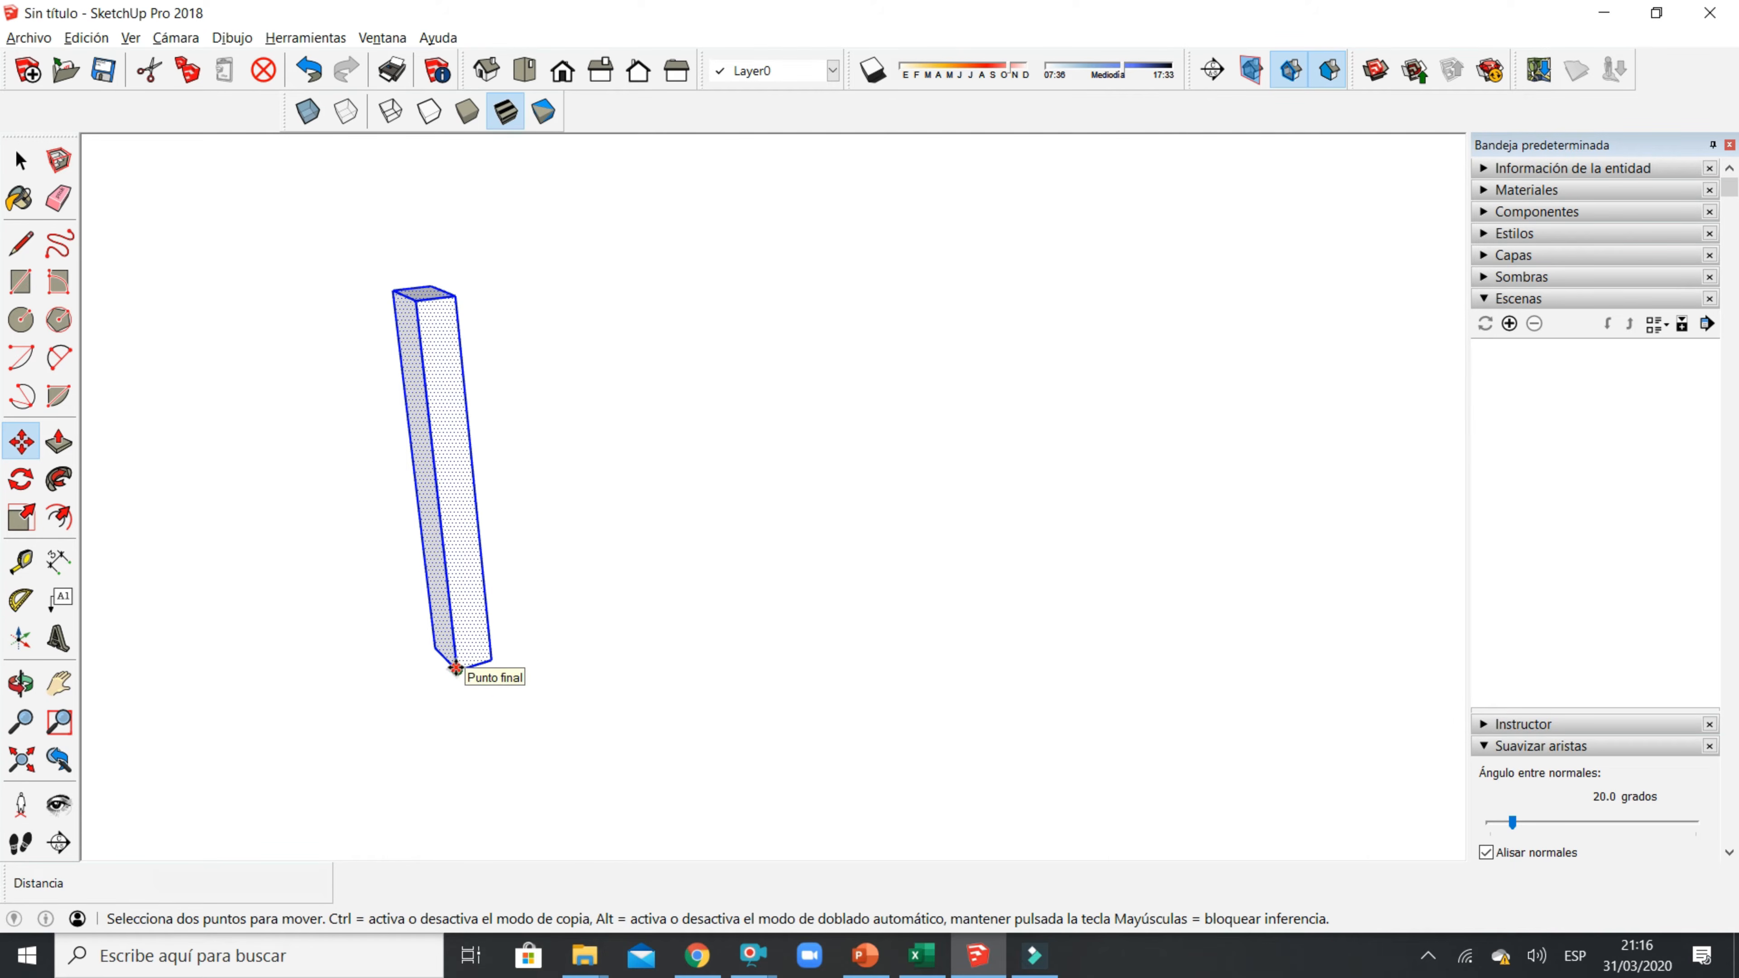
pyautogui.click(456, 667)
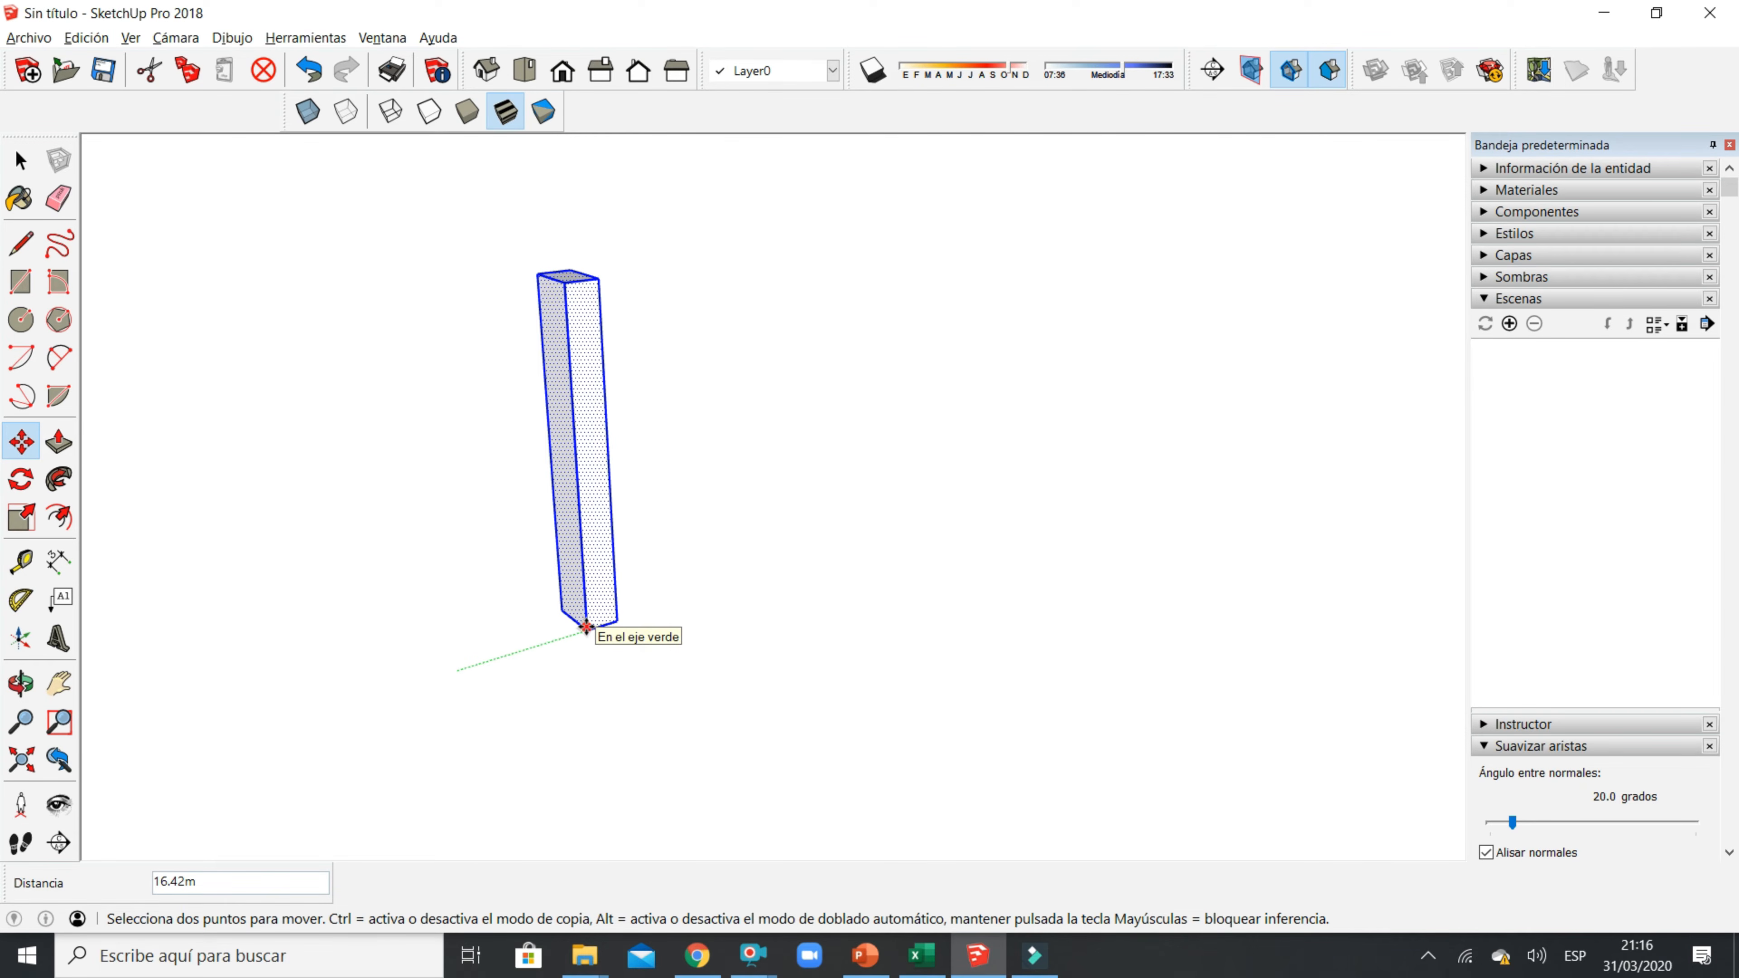
pyautogui.press('ctrl')
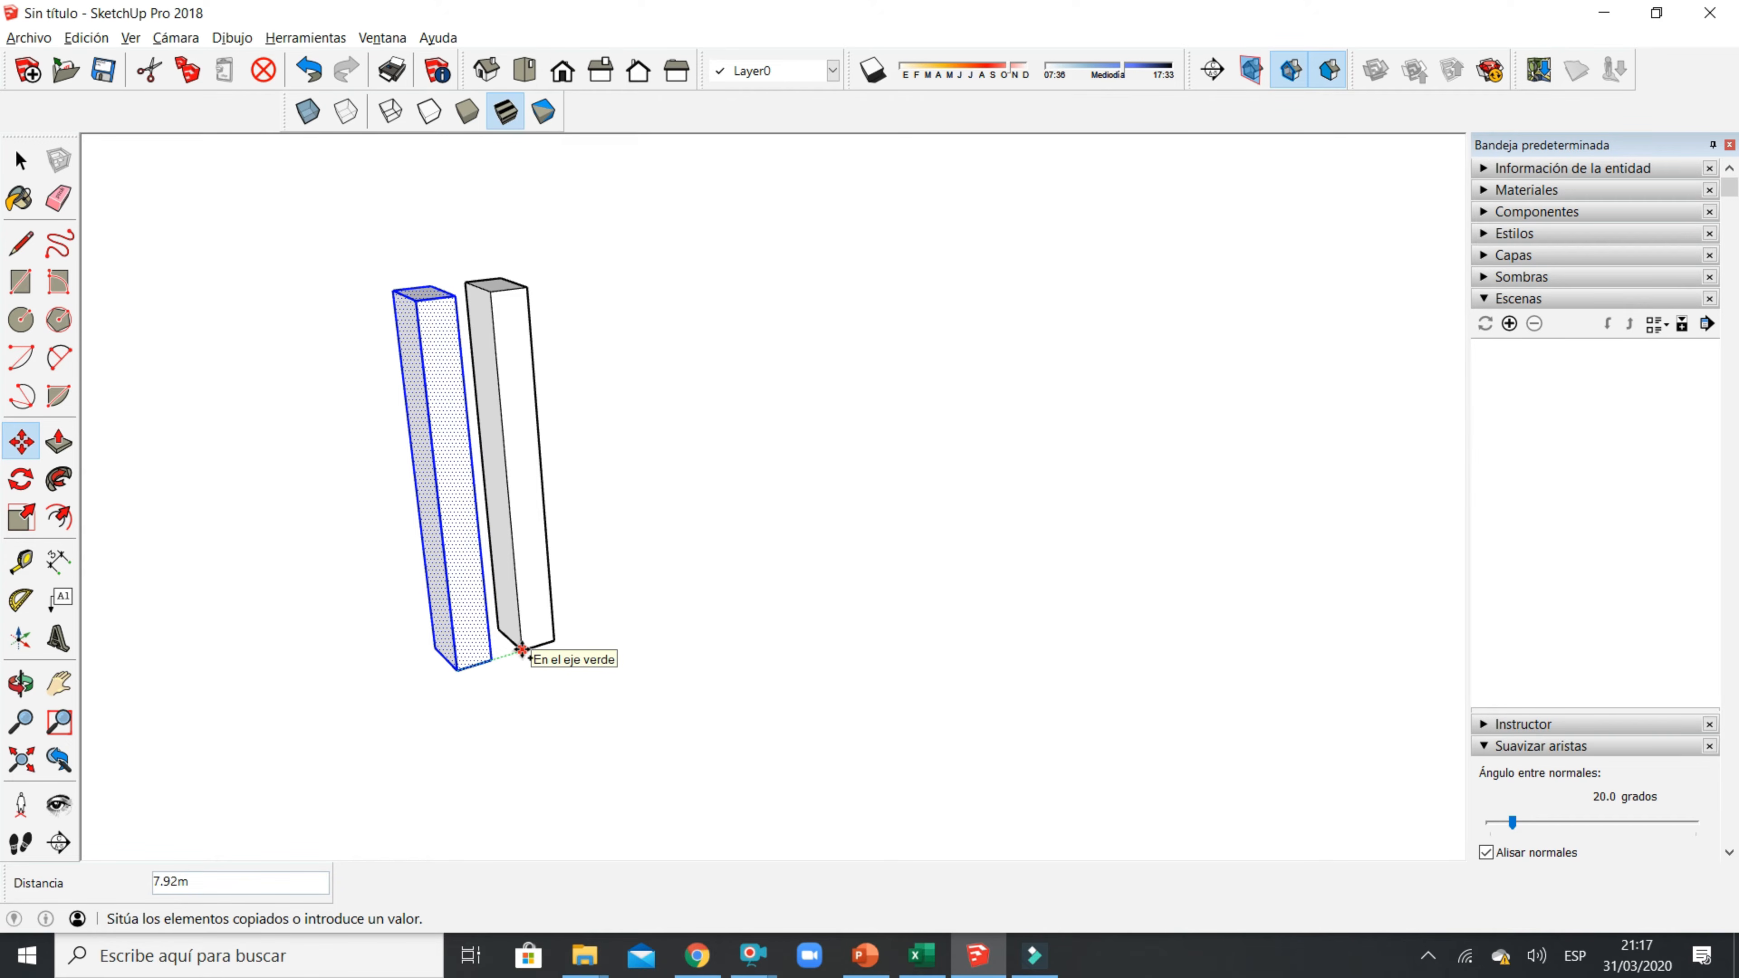
pyautogui.press('Return')
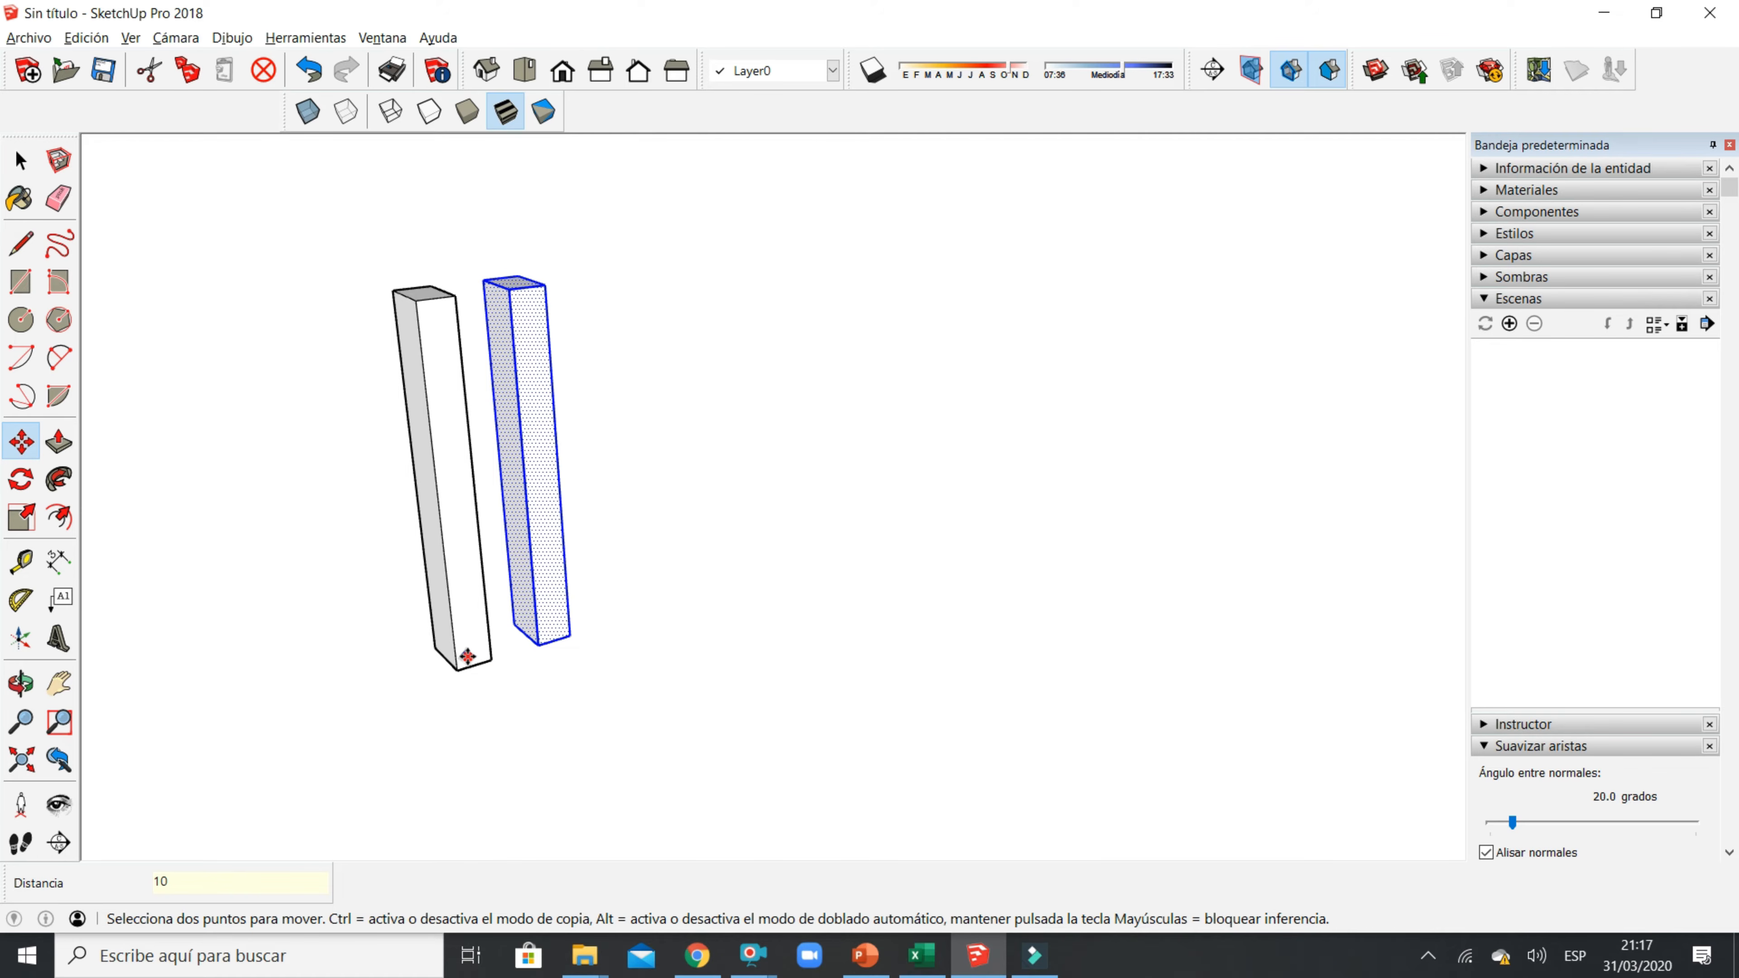
# Multiply the prism copy along the row with *10 and raise the multiplier to *12.
pyautogui.write('*')
pyautogui.press('Return')
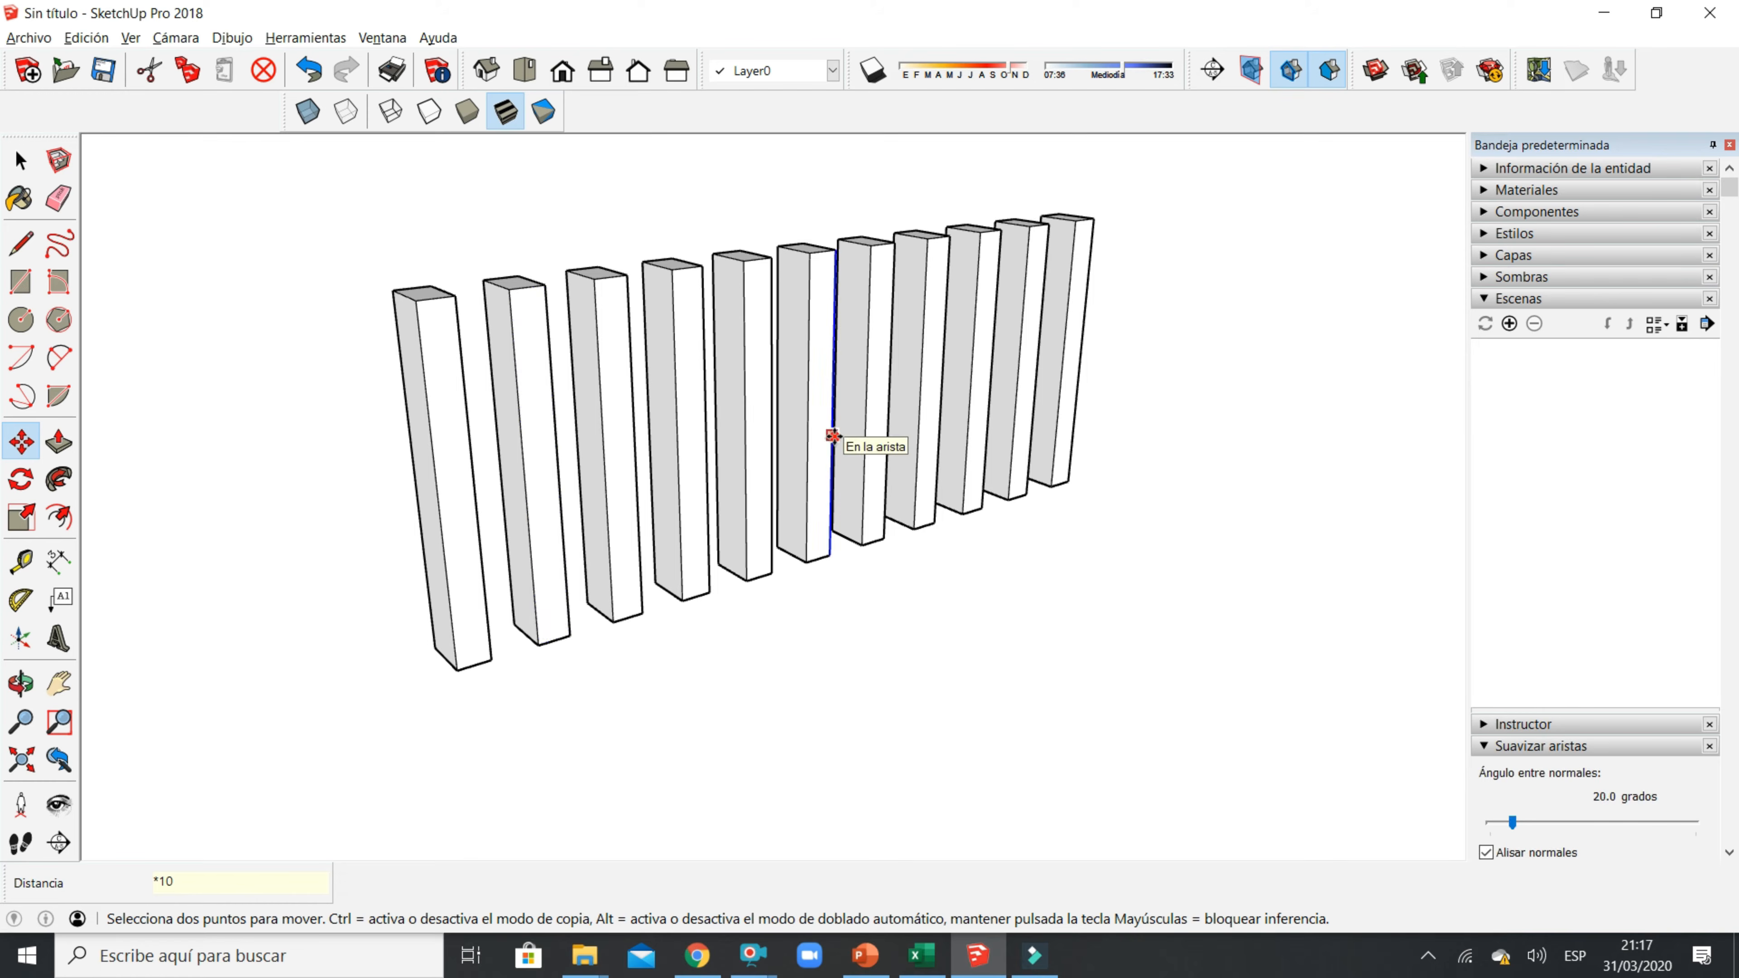
pyautogui.write('*')
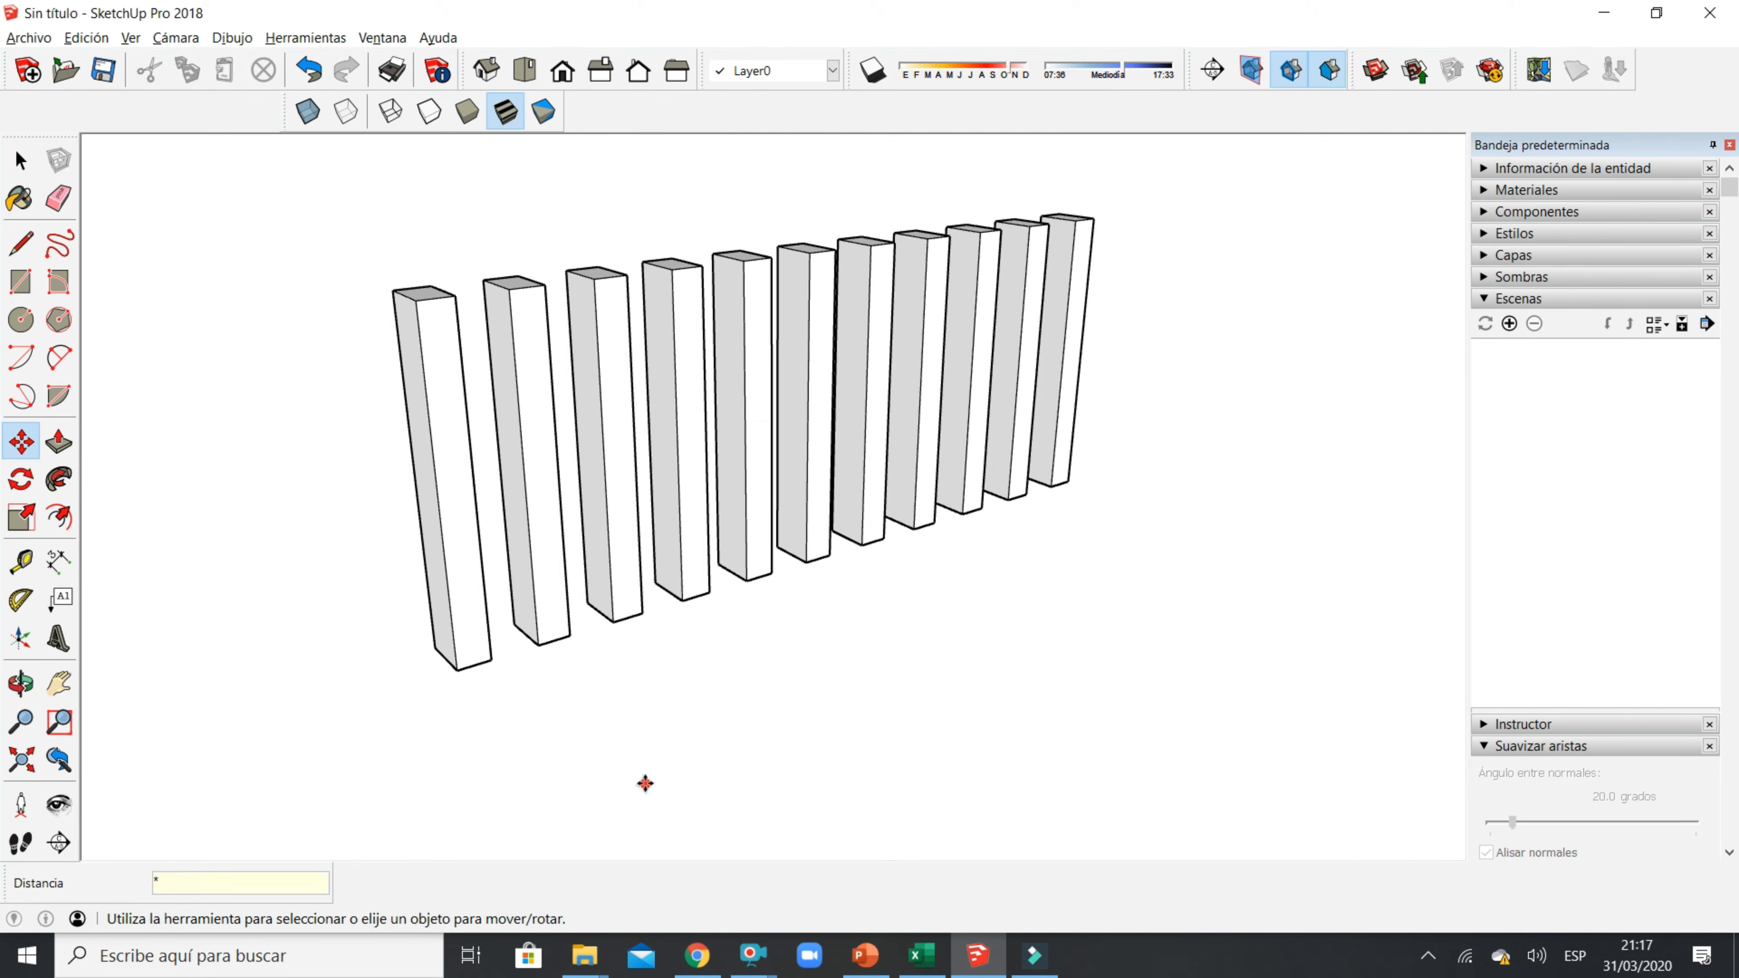
pyautogui.write('12')
pyautogui.press('Return')
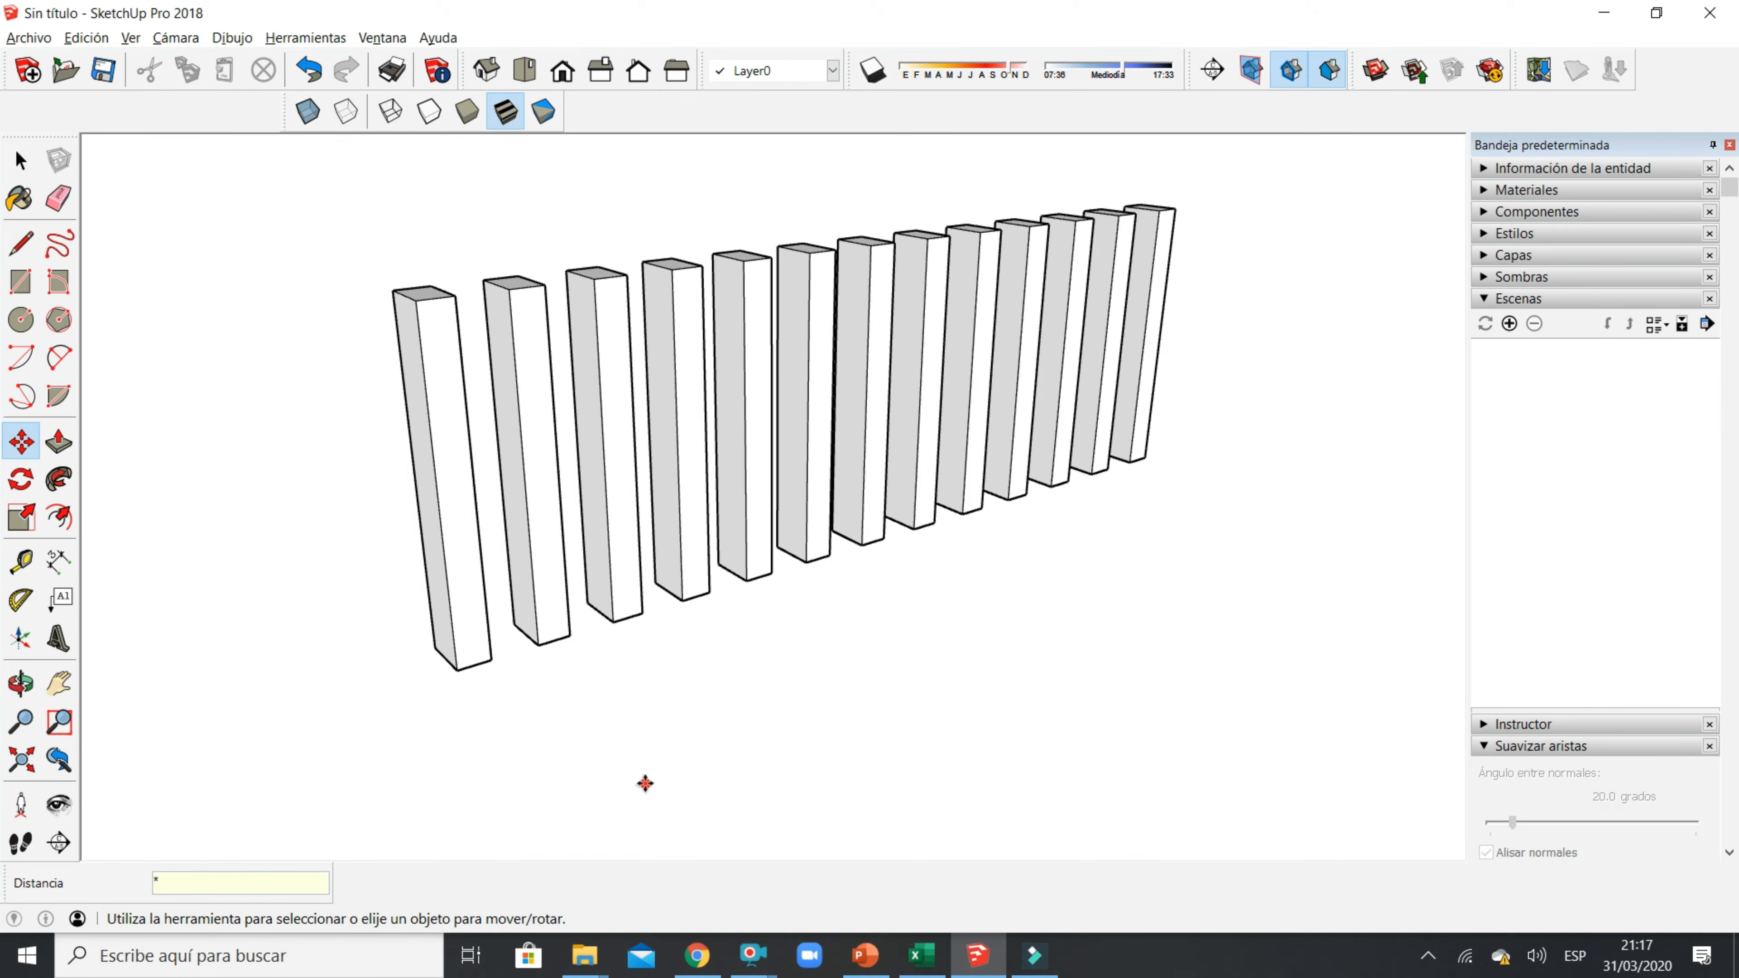
pyautogui.press('Return')
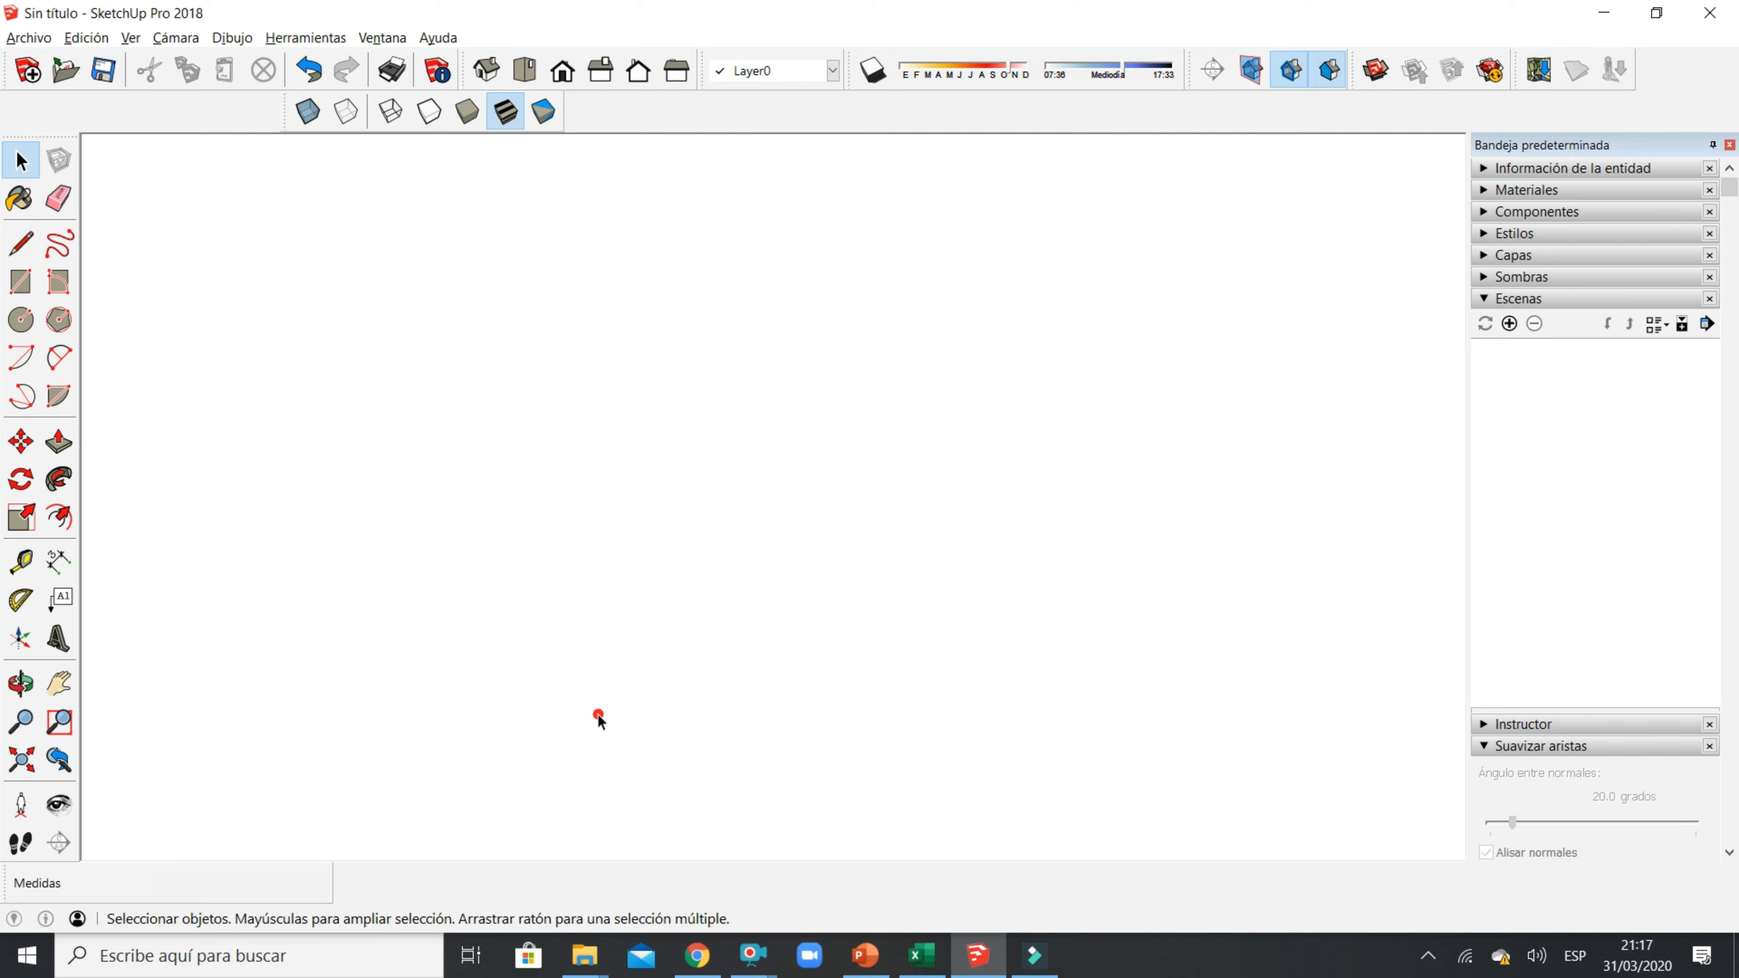
# Draw a closed 1.2 by 0.3 m rectangle with the Line tool, its long side along the green axis.
pyautogui.click(20, 259)
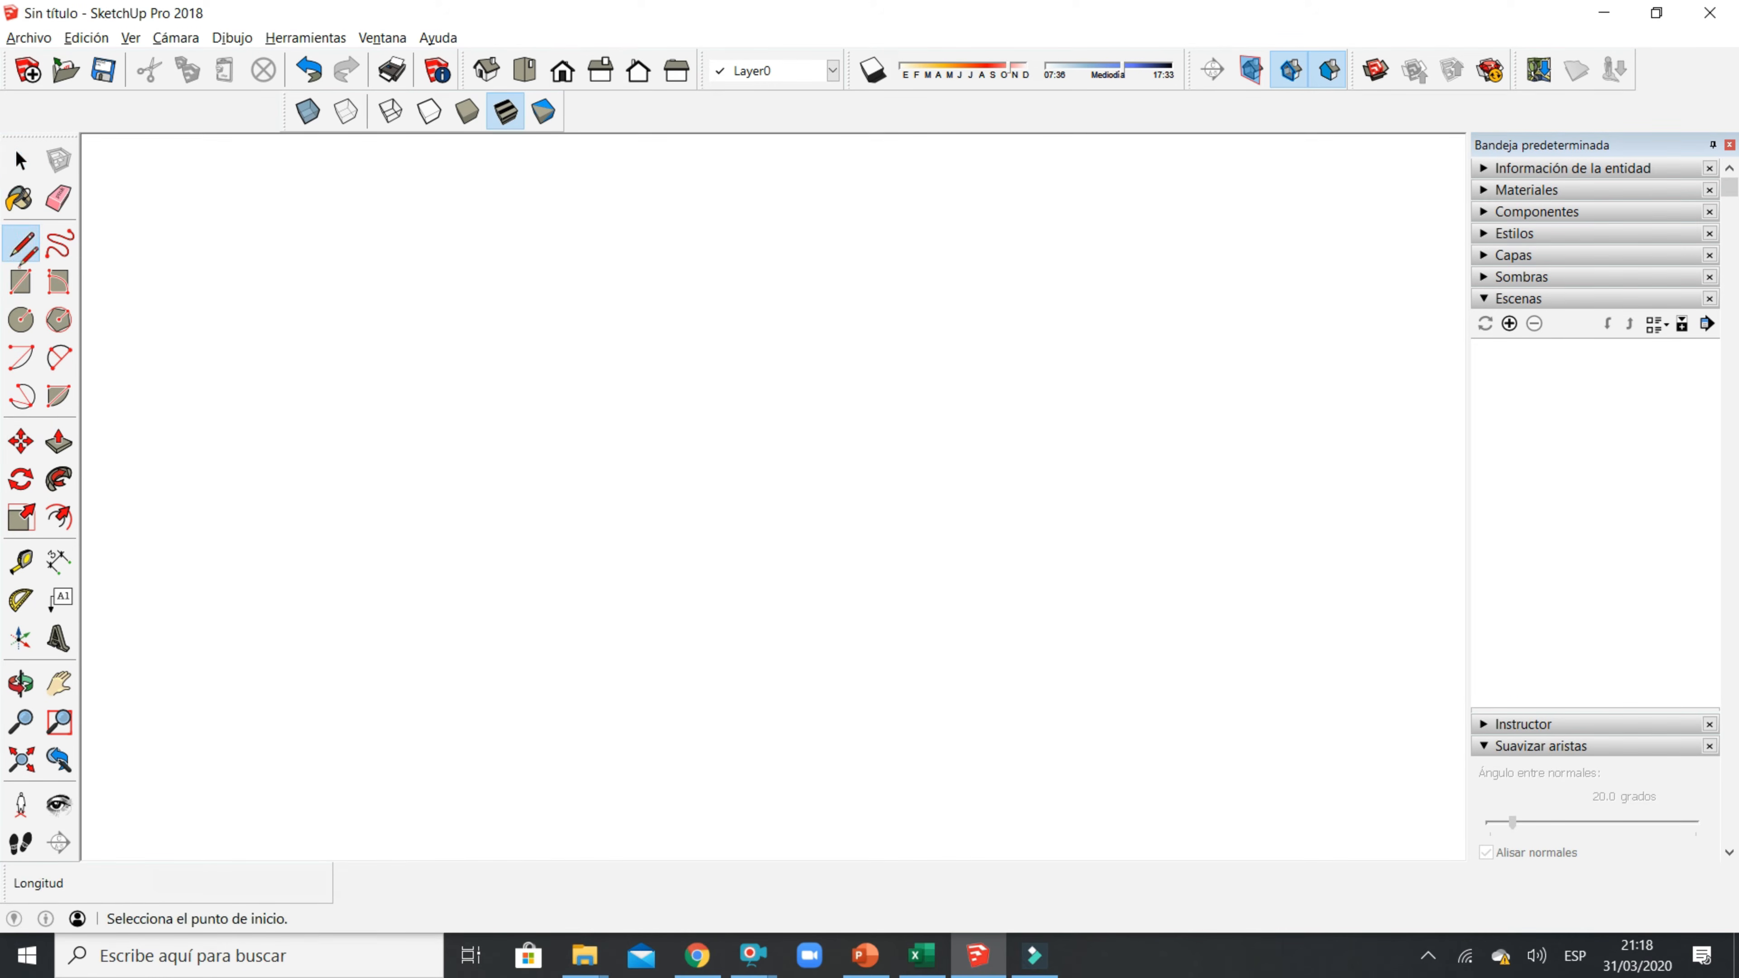
pyautogui.click(697, 699)
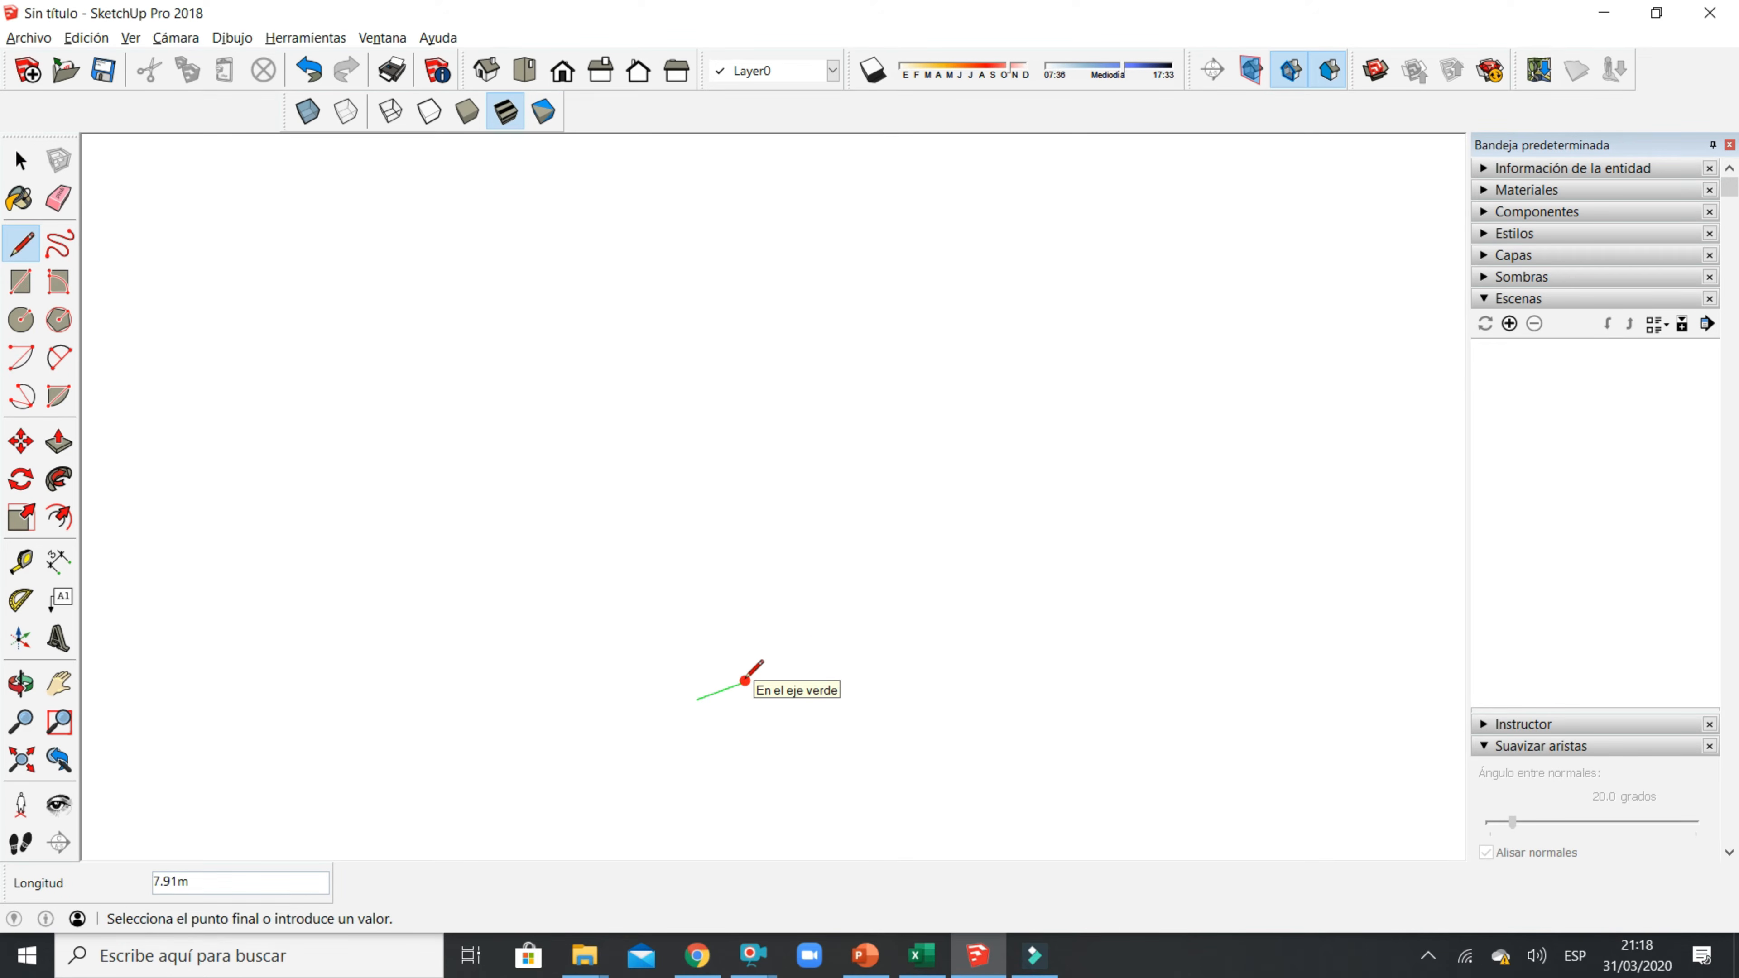
pyautogui.write('1.2')
pyautogui.press('Return')
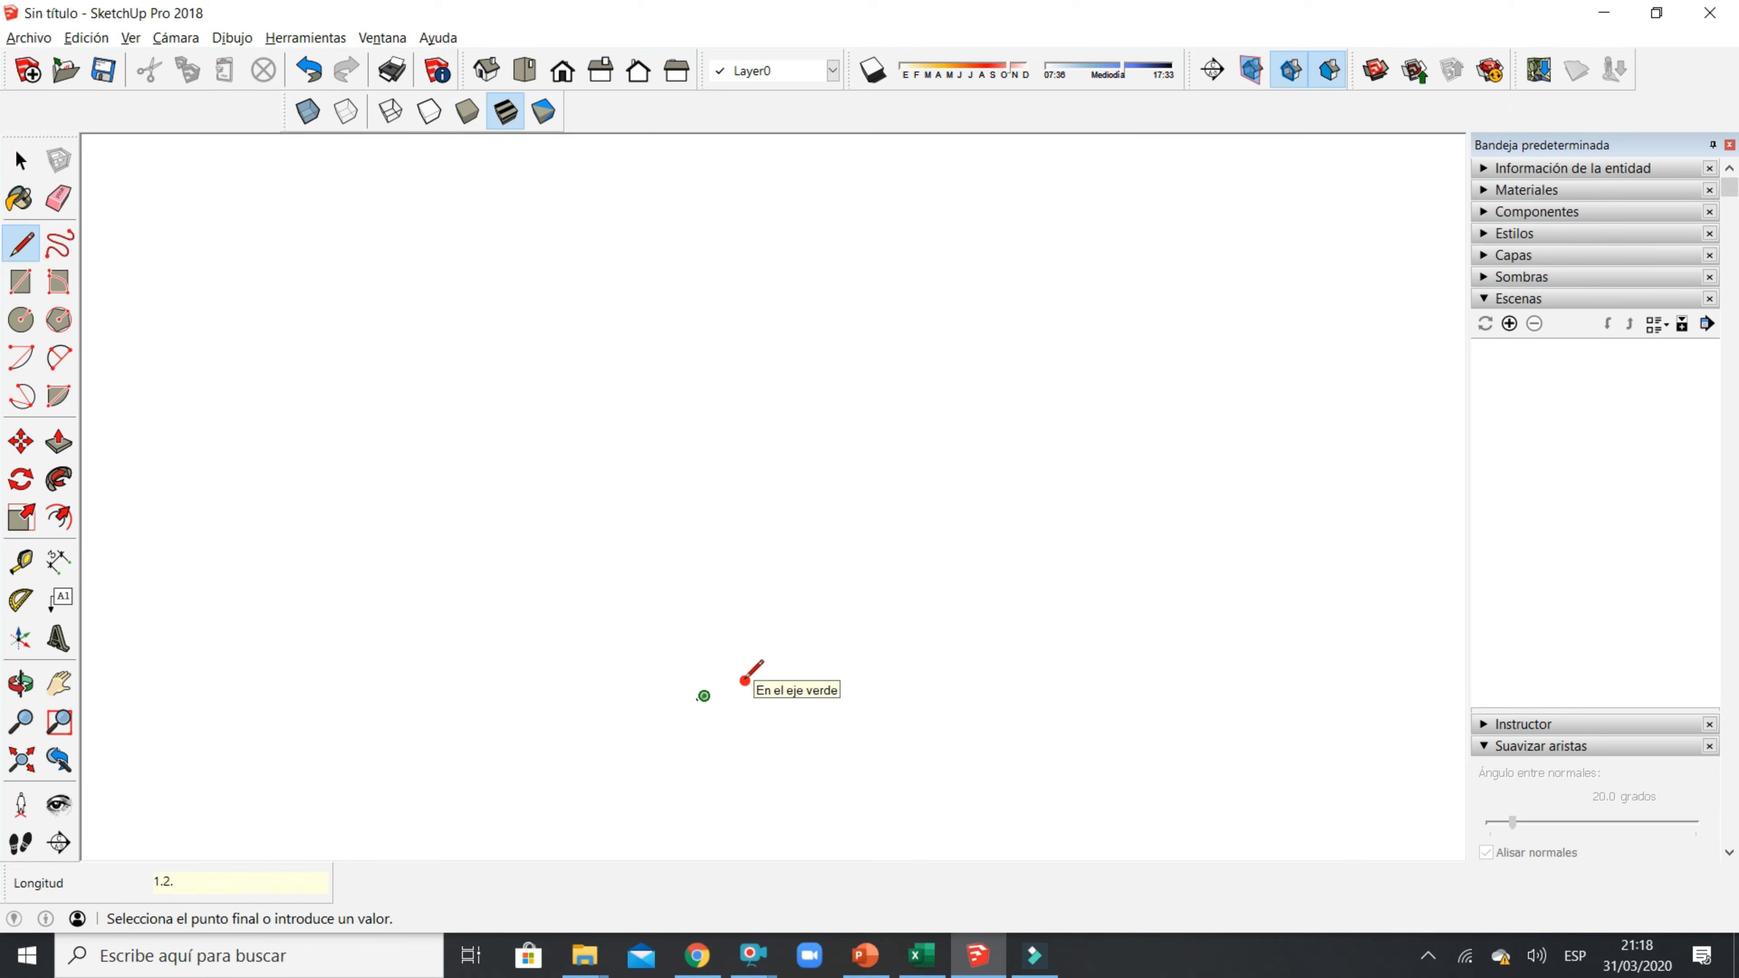
pyautogui.scroll(3, 720, 675)
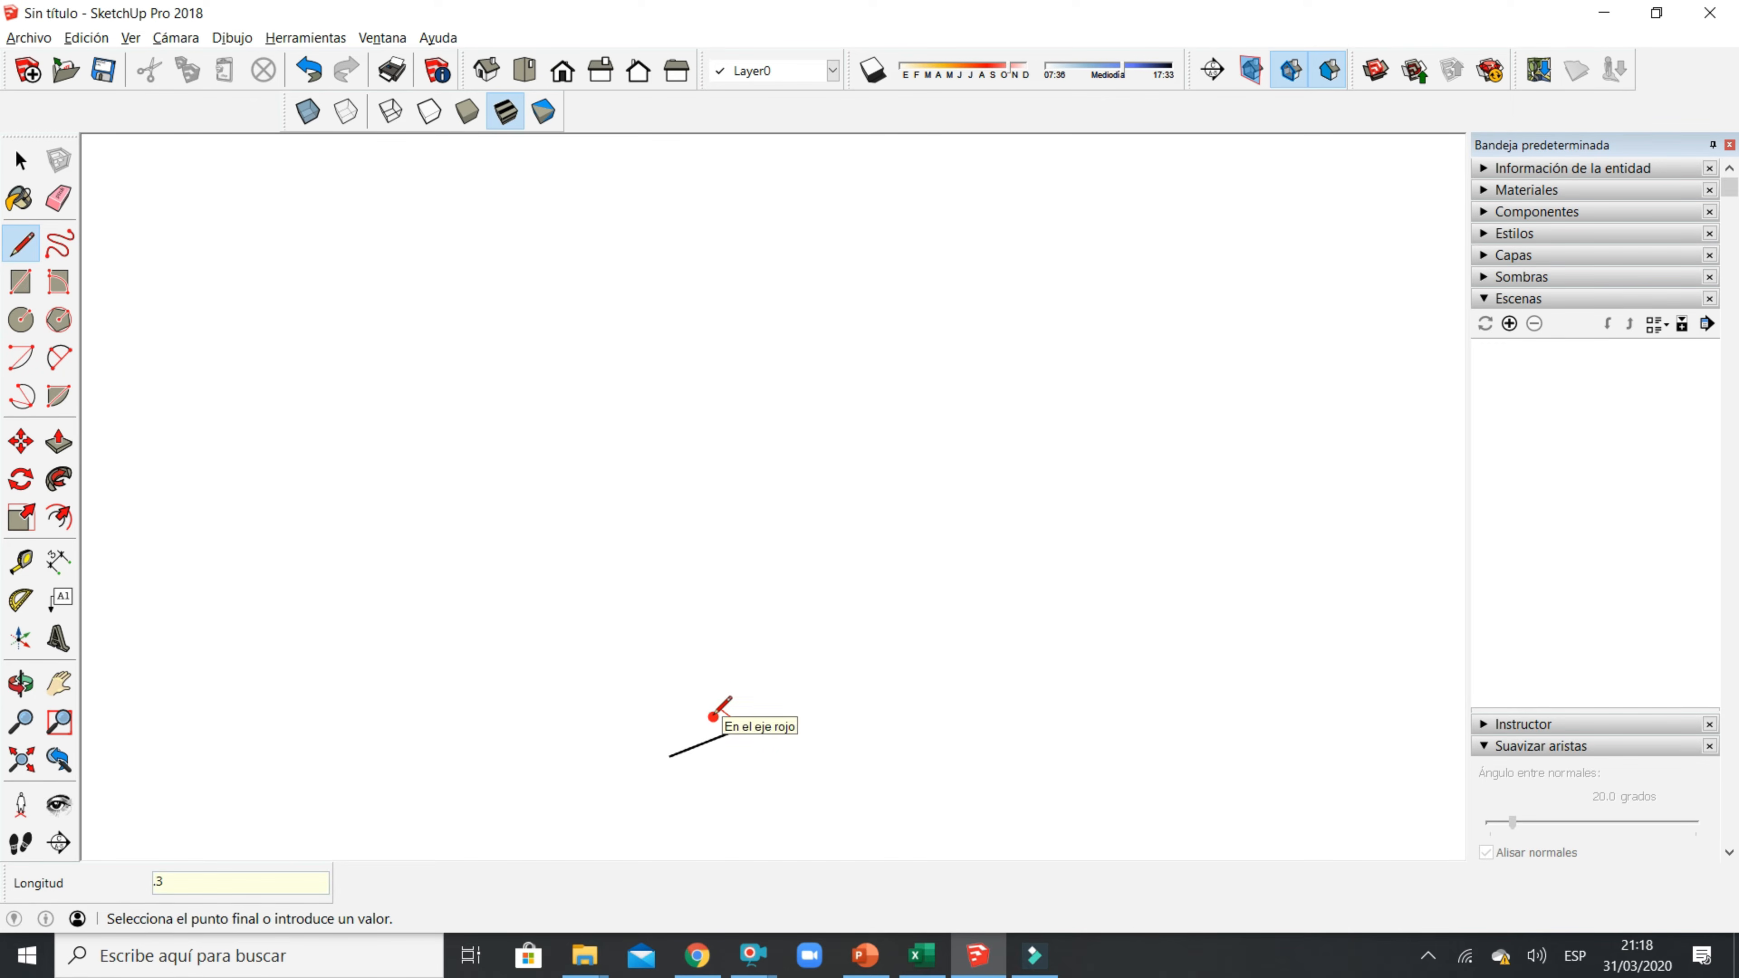
pyautogui.press('Return')
pyautogui.click(657, 746)
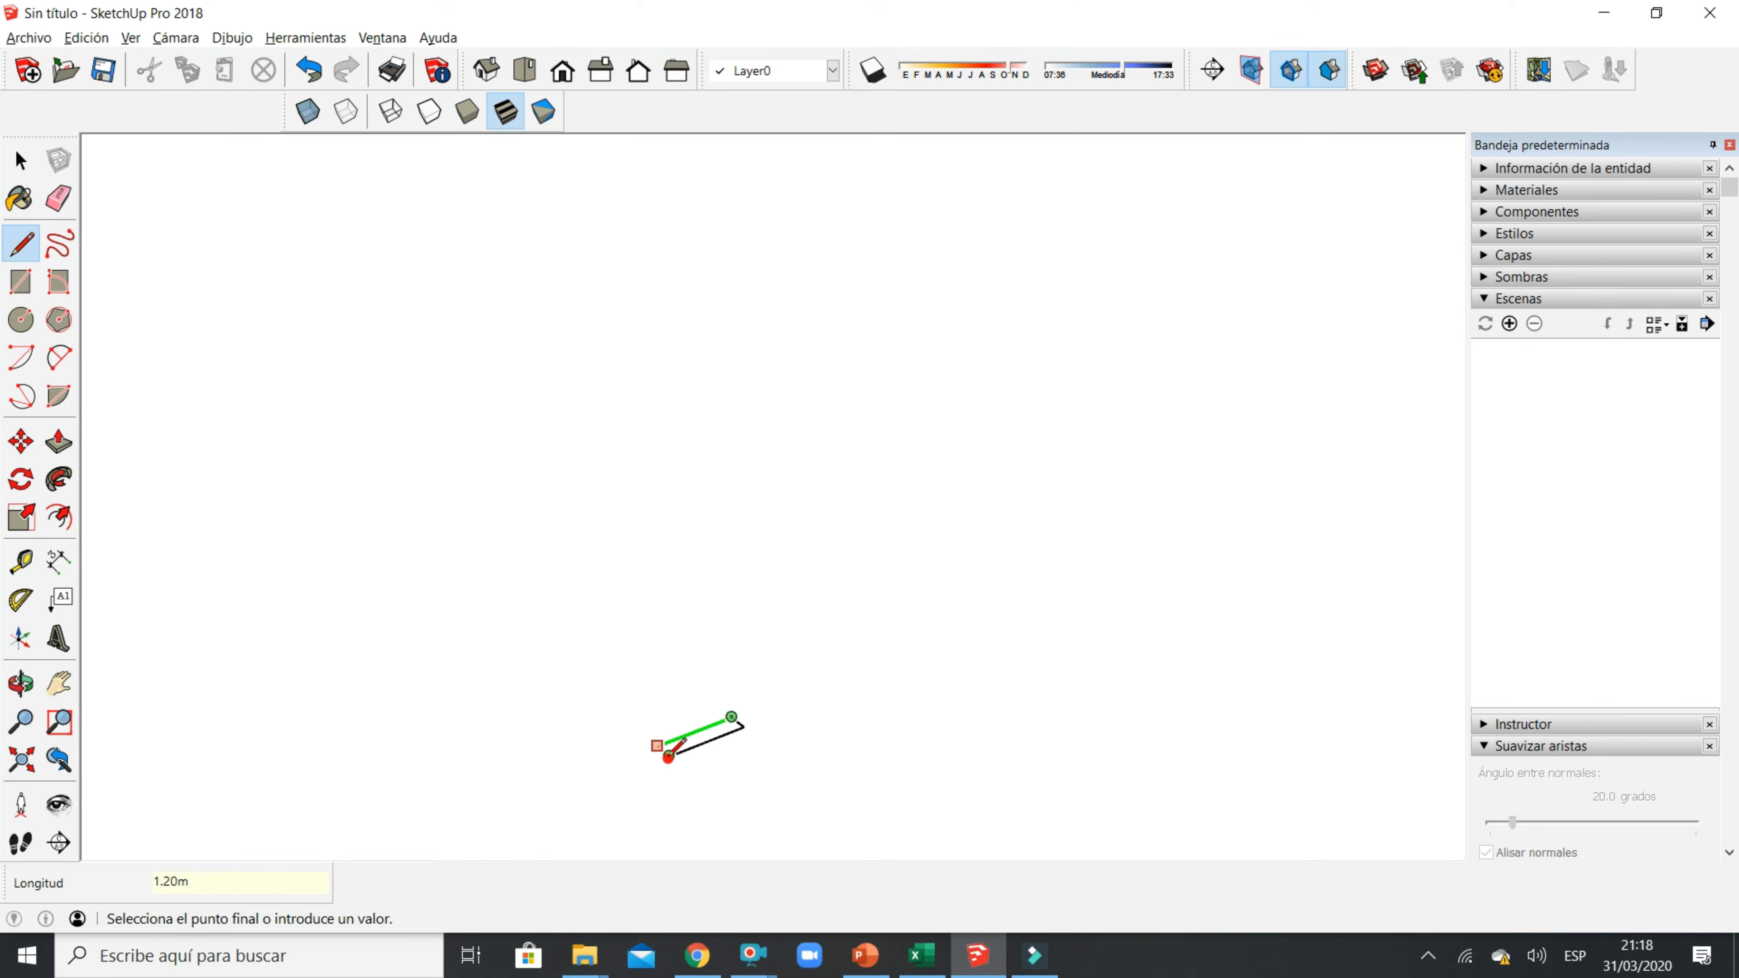
pyautogui.click(664, 752)
pyautogui.moveTo(678, 762); pyautogui.dragTo(712, 697, button='middle')
pyautogui.scroll(2, 741, 745)
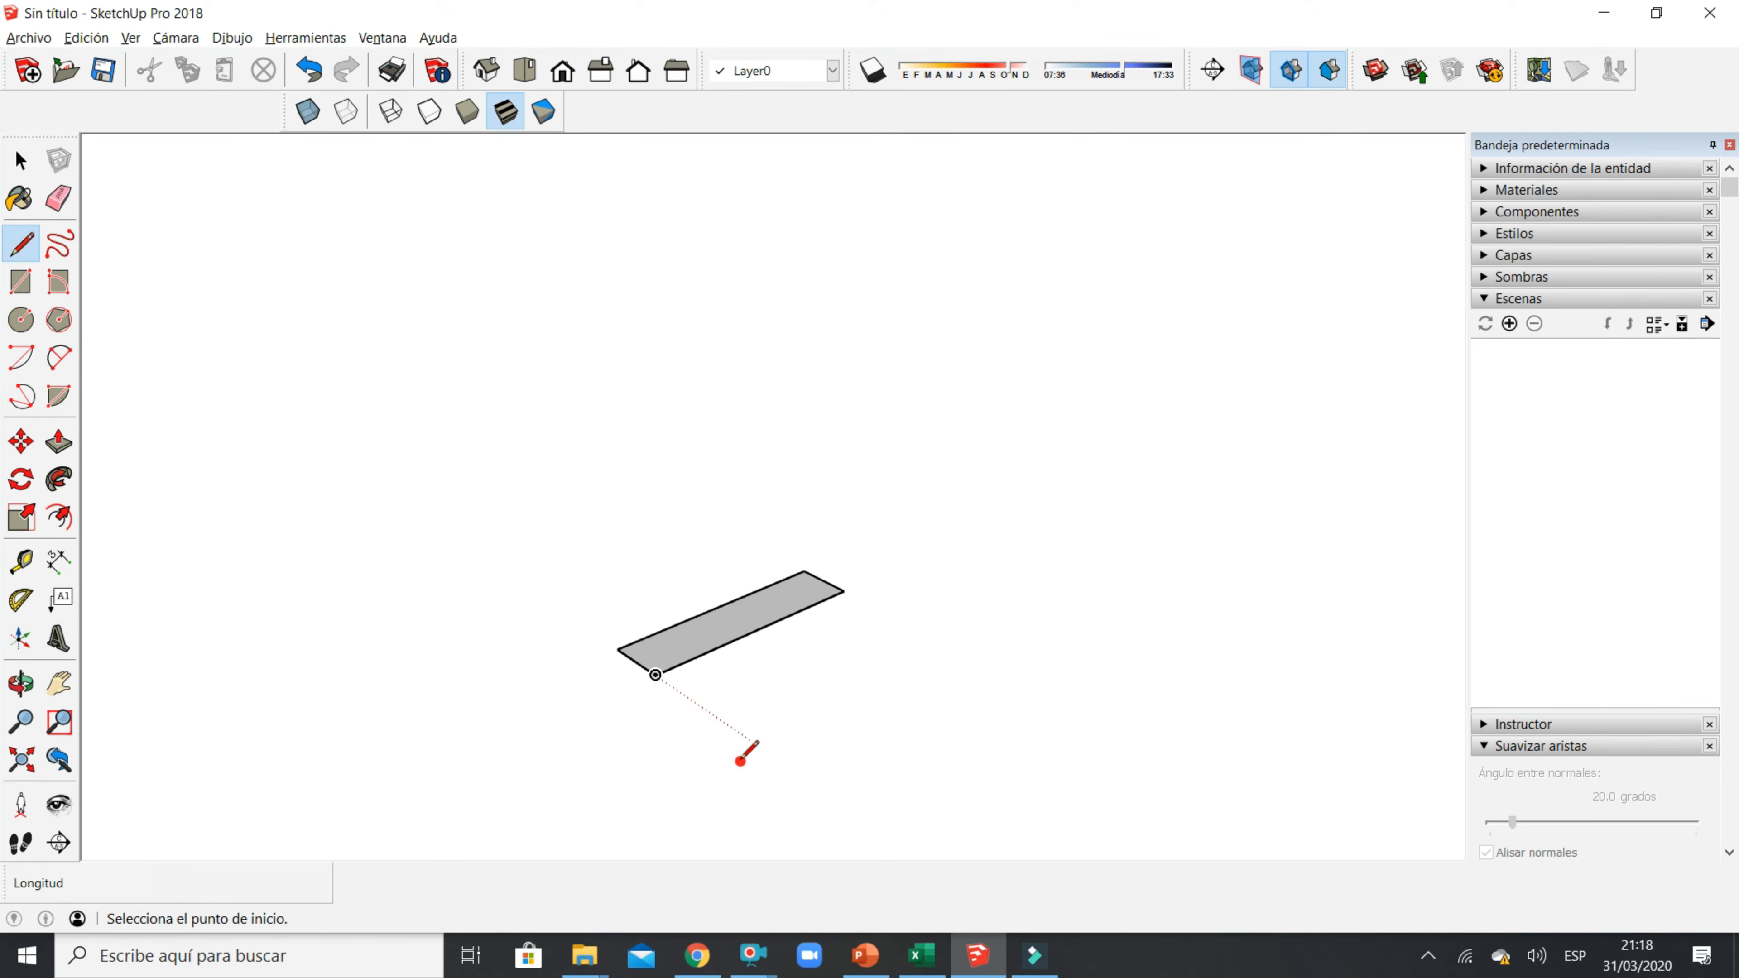
# Pull the rectangular face upward with Push/Pull to form the first stair block.
pyautogui.click(59, 442)
pyautogui.moveTo(730, 632); pyautogui.dragTo(747, 543)
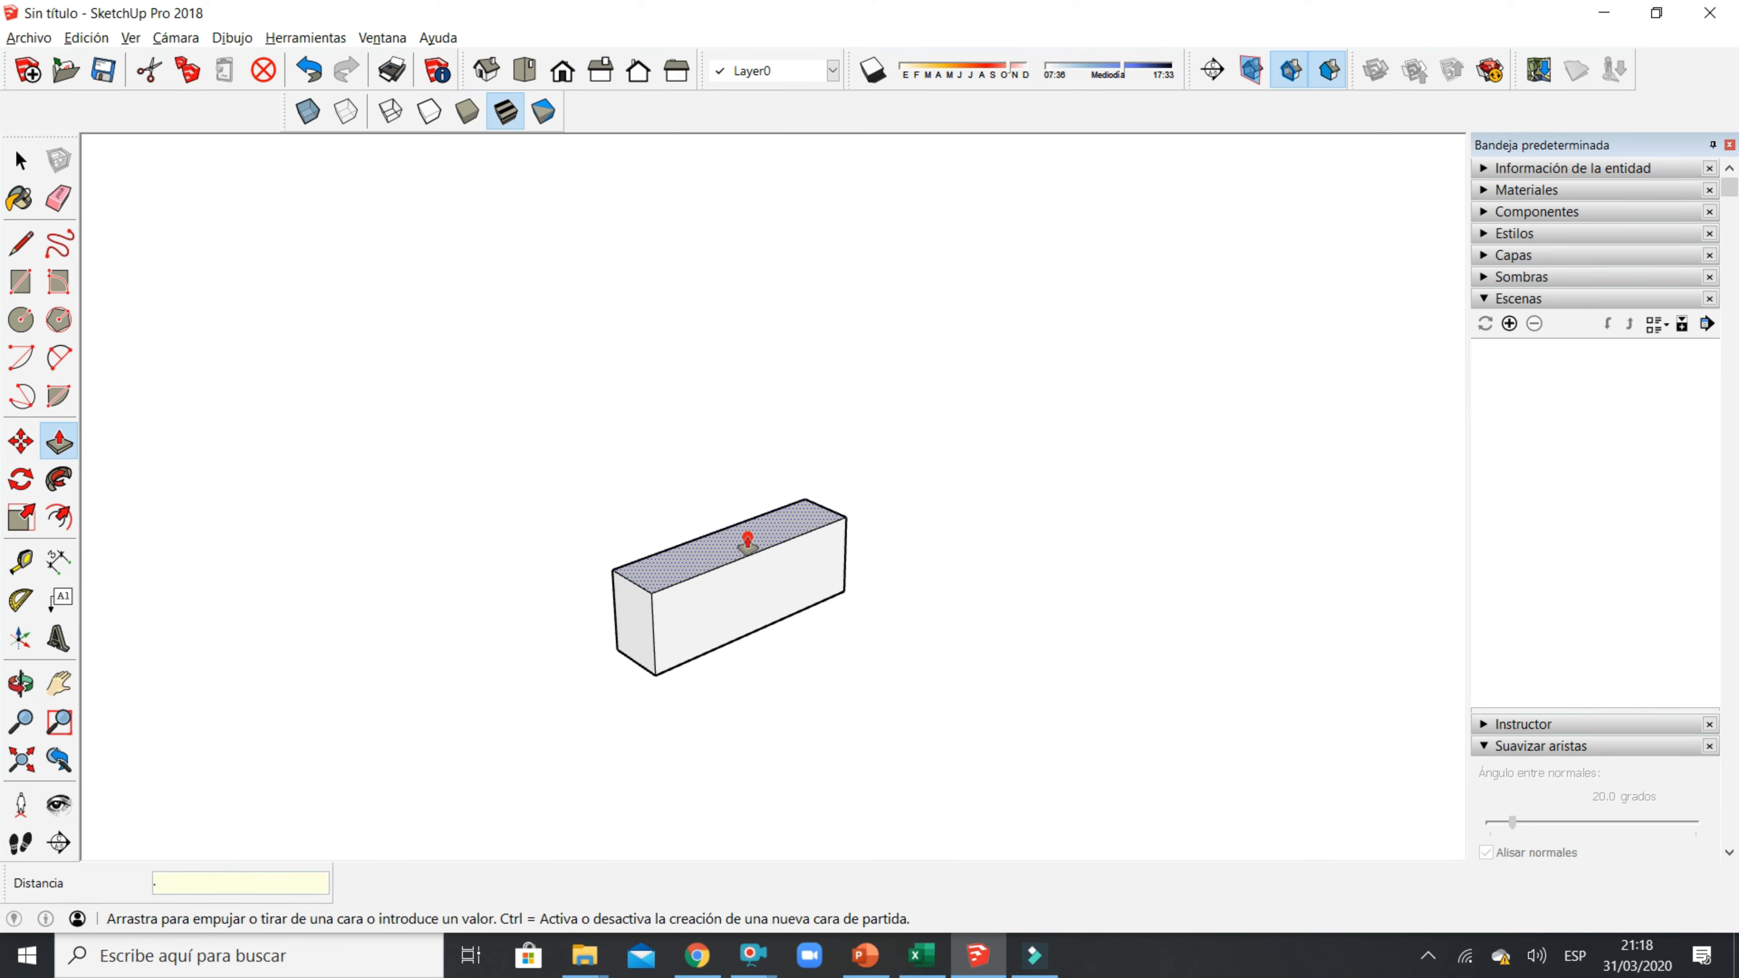
pyautogui.press('Return')
# Copy the whole stair block from its lower front corner to its upper rear corner and multiply the copy with *4.
pyautogui.moveTo(765, 633); pyautogui.dragTo(1038, 598, button='middle')
pyautogui.moveTo(928, 620); pyautogui.dragTo(856, 600, button='middle')
pyautogui.press('space')
pyautogui.moveTo(634, 395); pyautogui.dragTo(1049, 777)
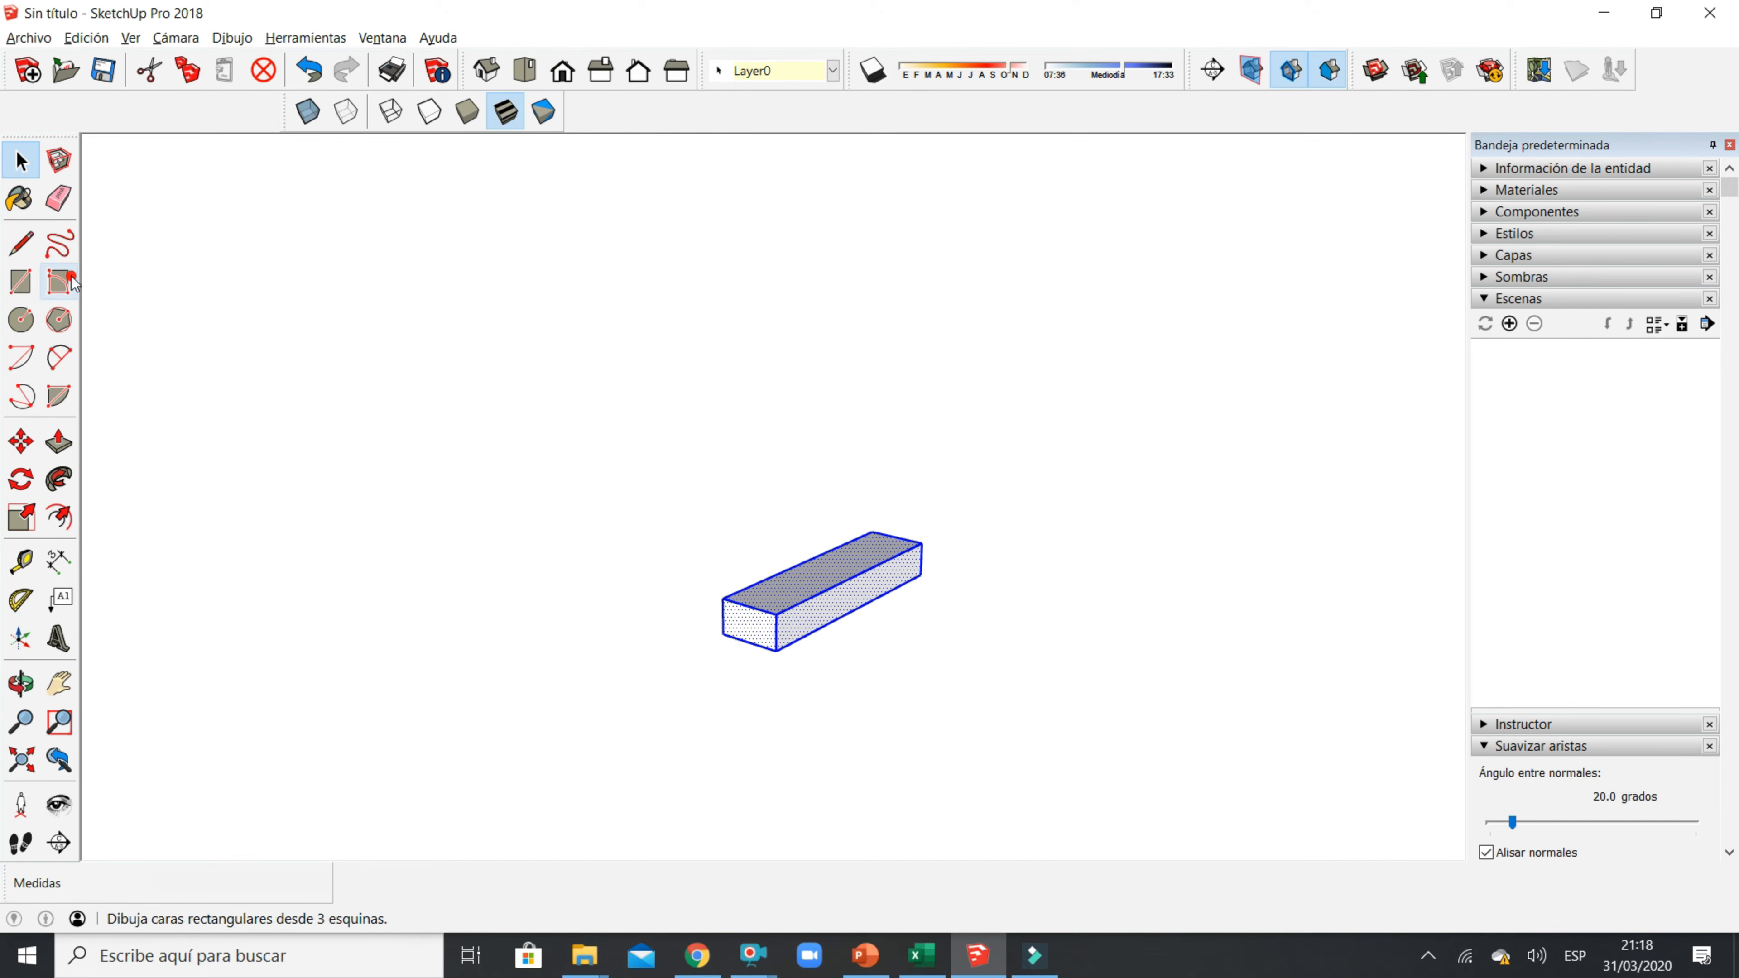
pyautogui.click(21, 442)
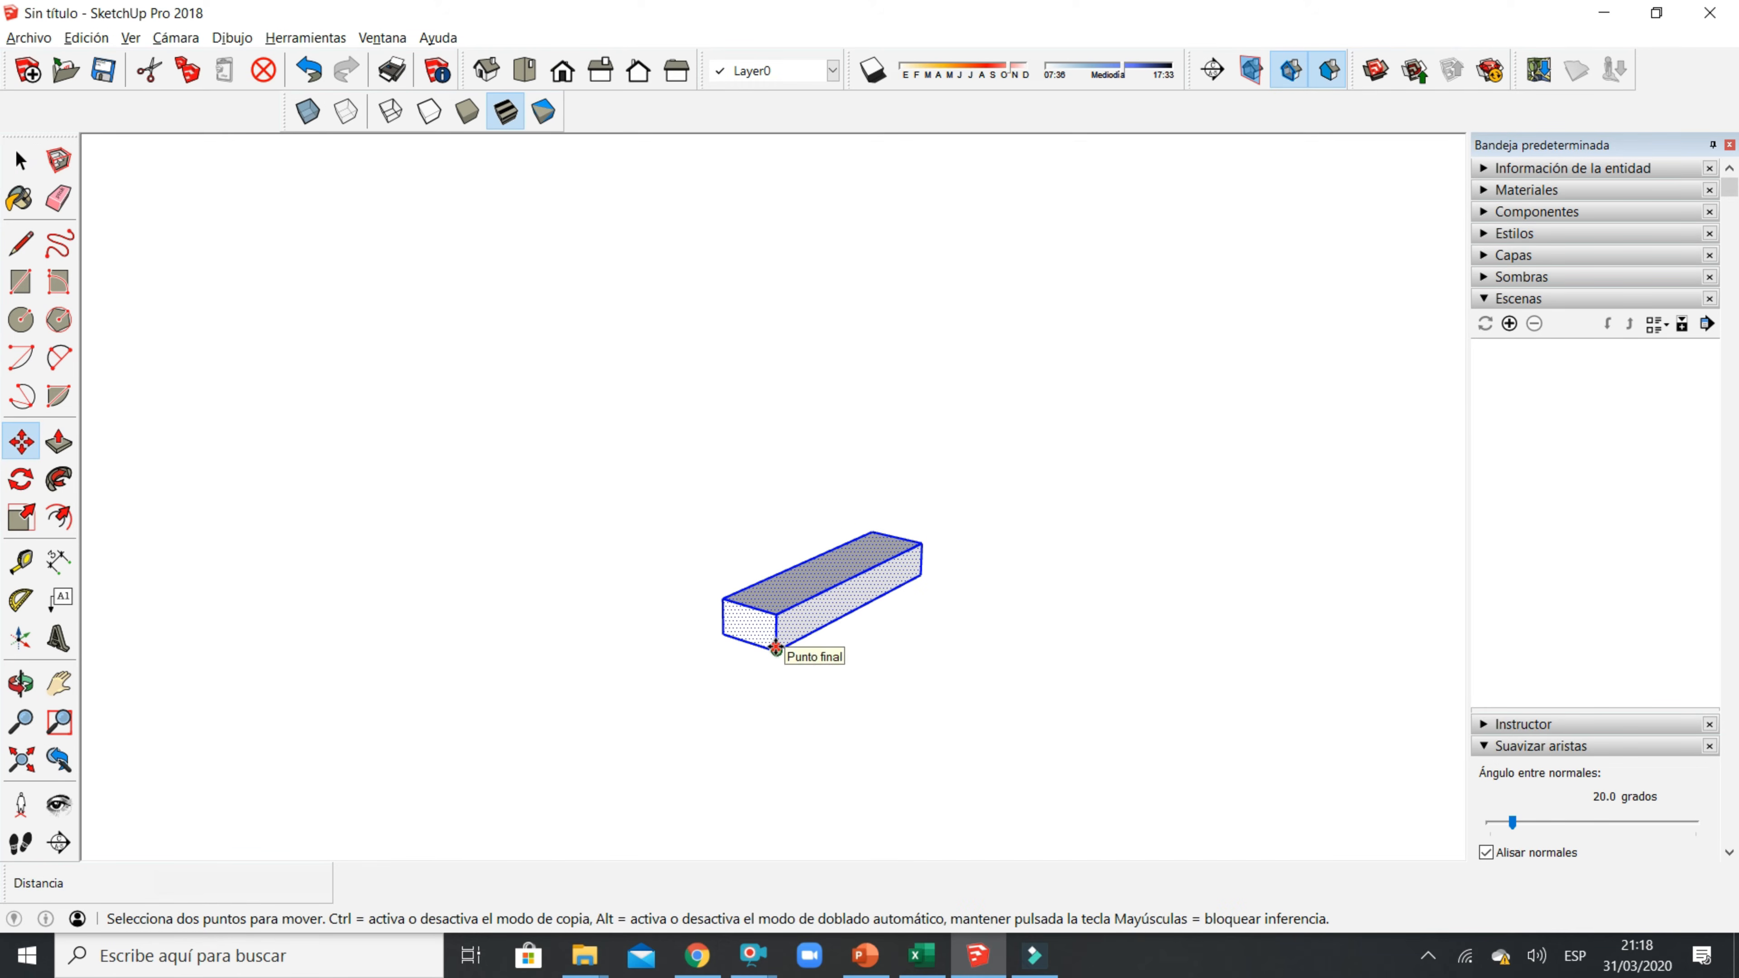
pyautogui.click(776, 647)
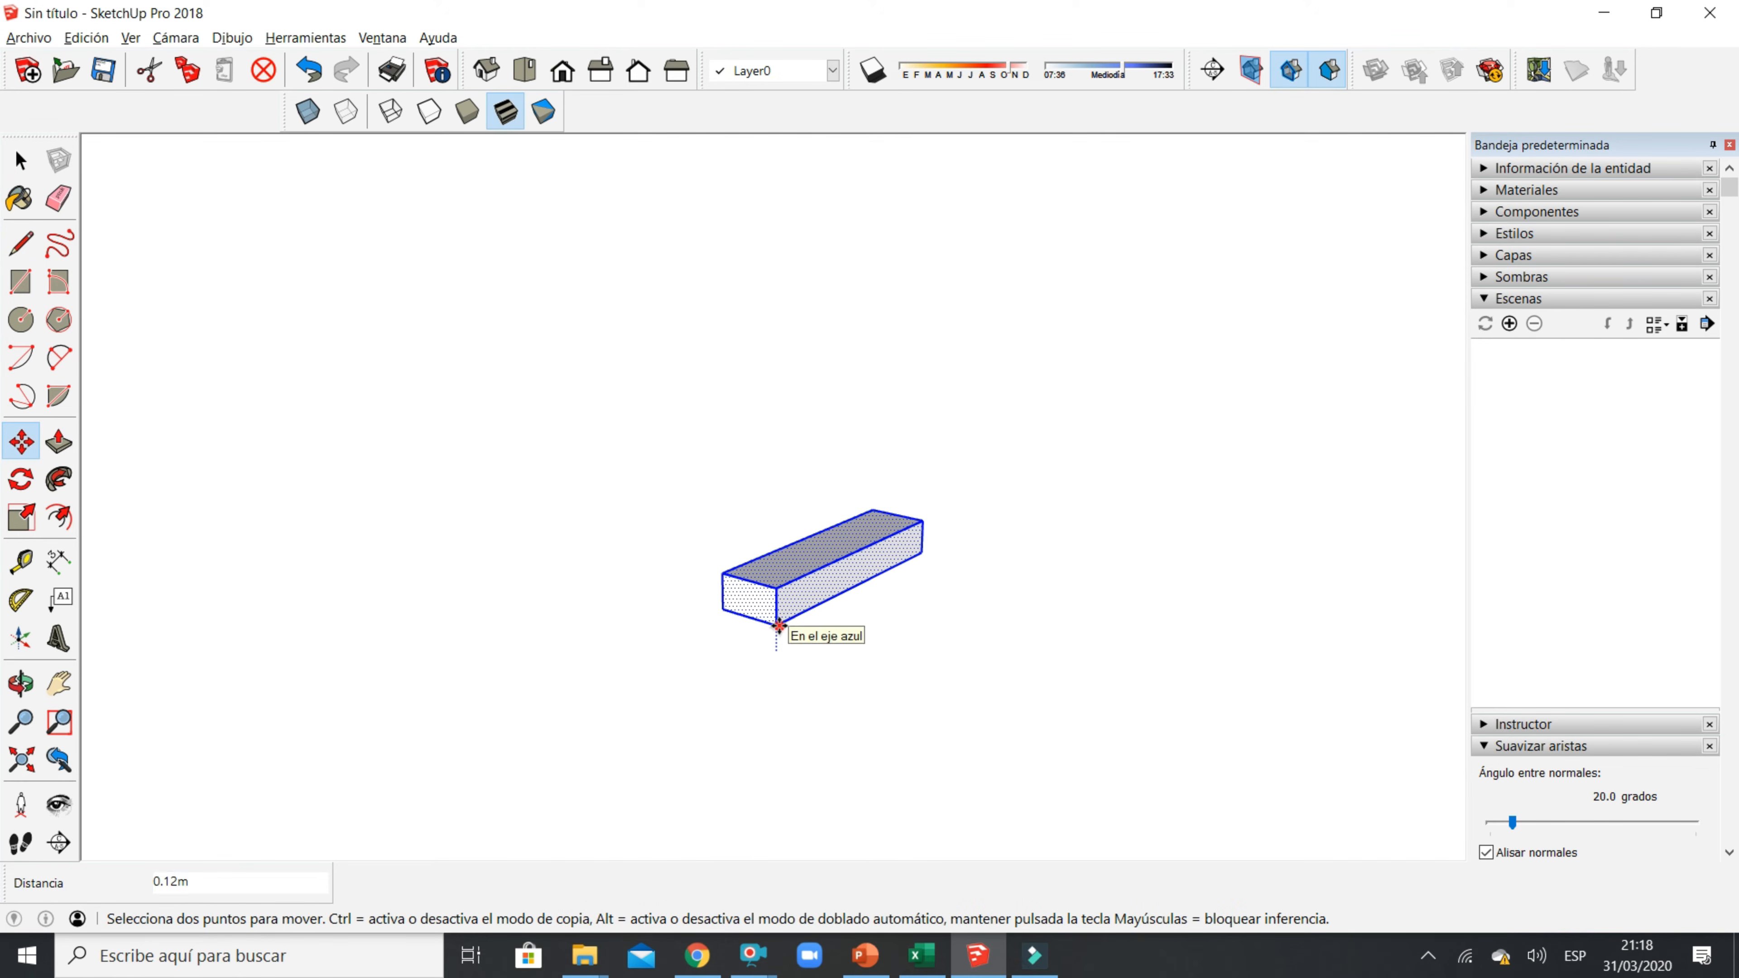
pyautogui.press('ctrl')
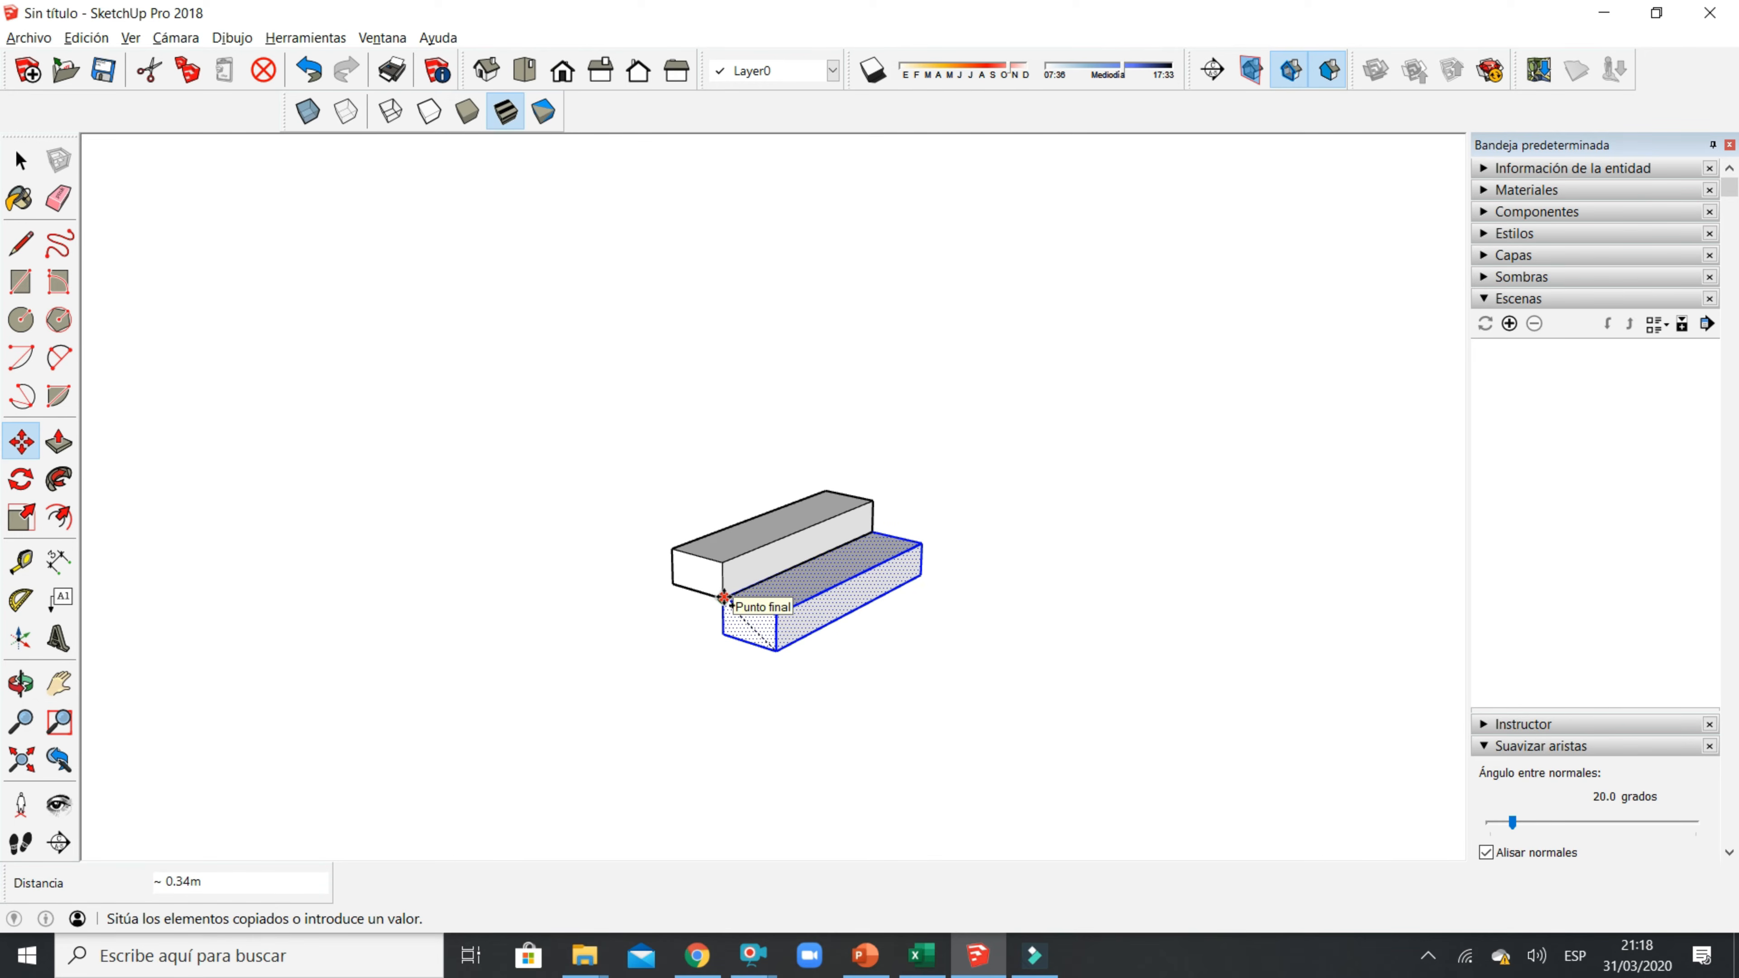
pyautogui.click(724, 598)
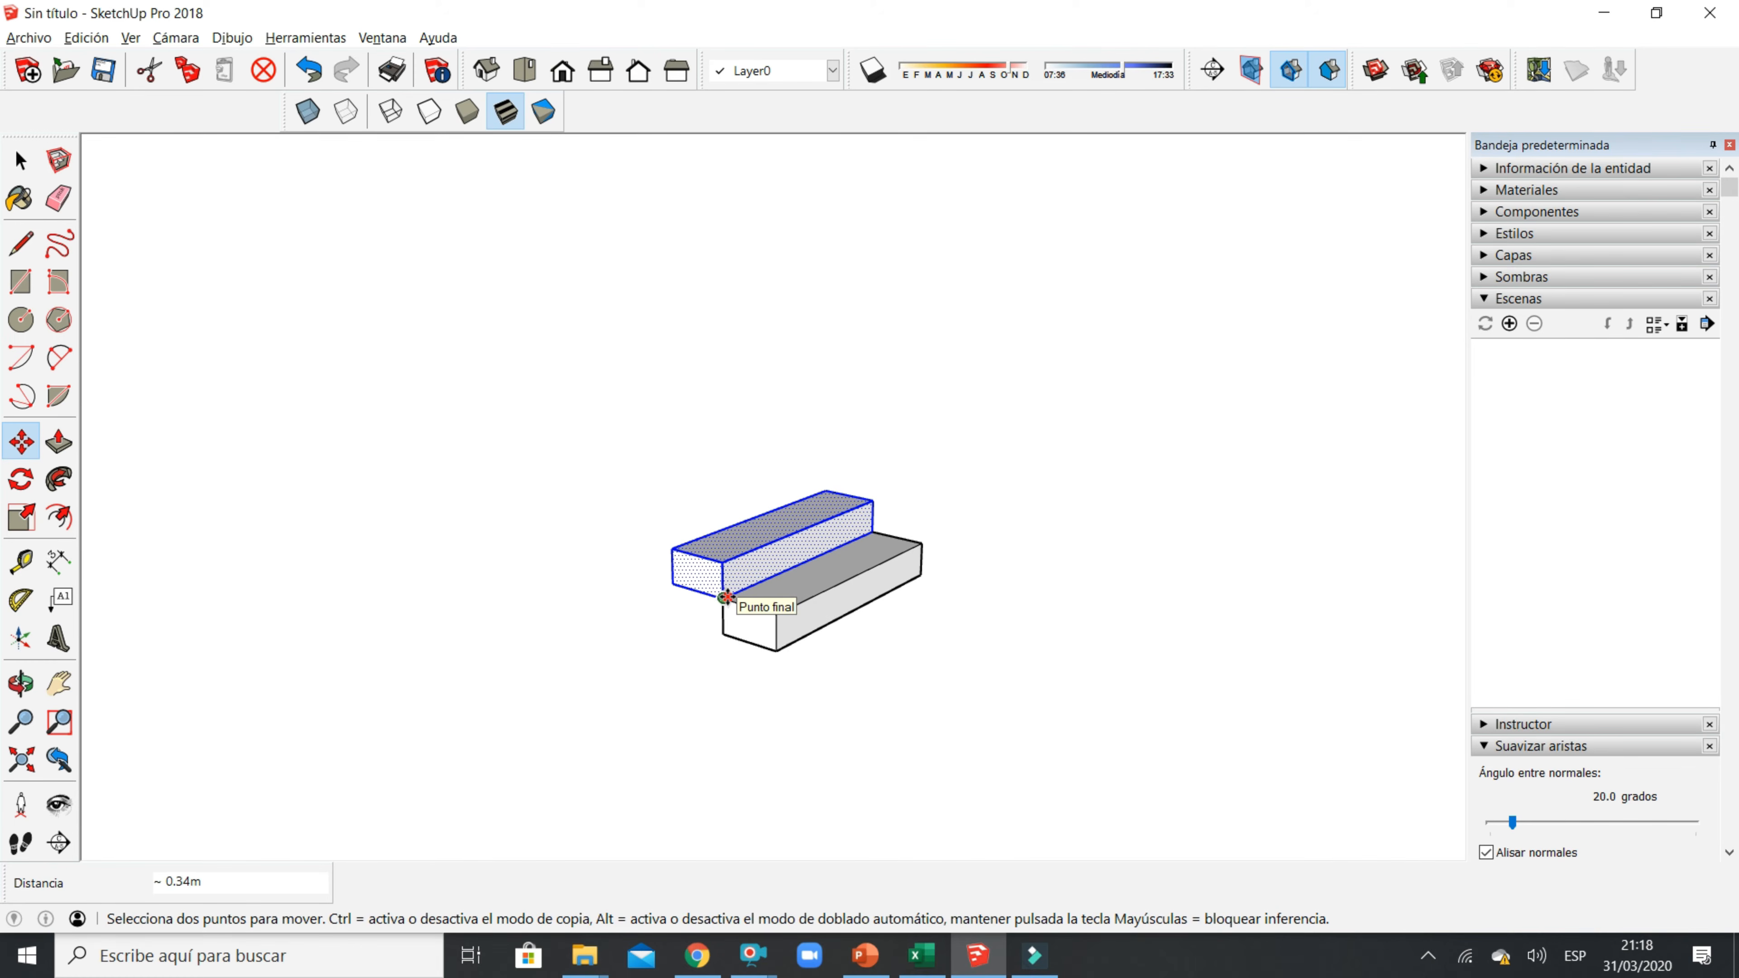
pyautogui.write('*')
pyautogui.press('Return')
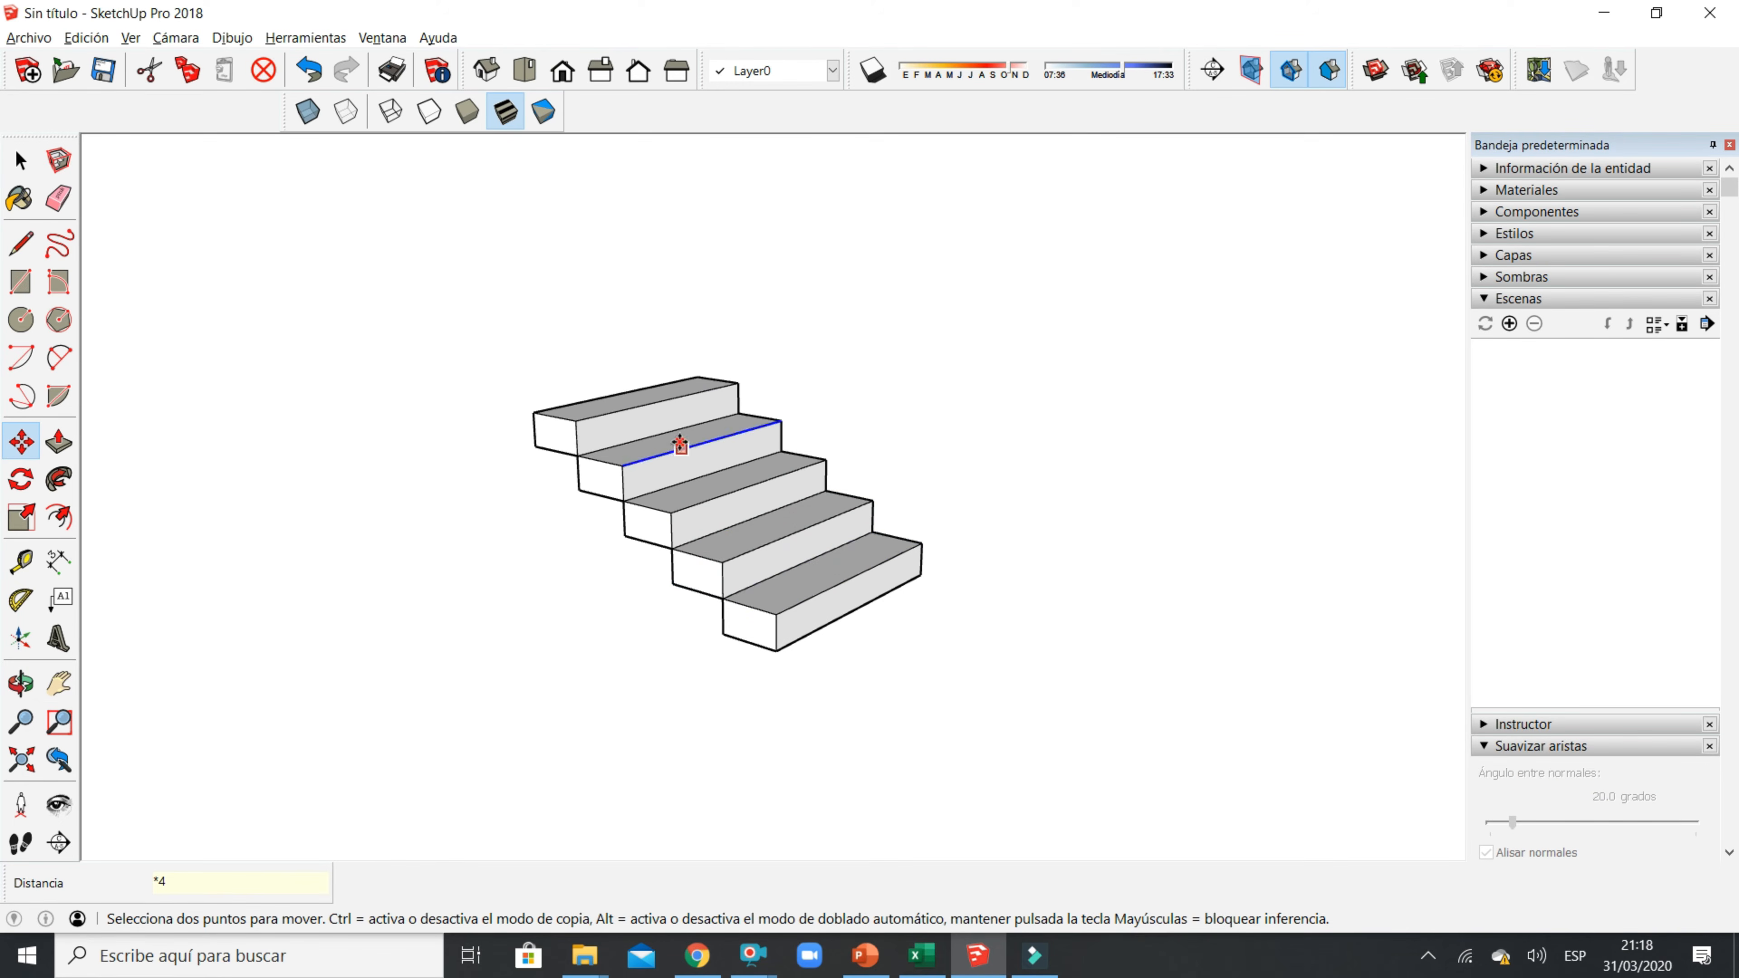
# Close the area under the steps with a vertical line below the top step and a line to the lowest step's rear bottom corner.
pyautogui.moveTo(718, 633)
pyautogui.mouseDown(button='middle')
pyautogui.moveTo(797, 605)
pyautogui.moveTo(869, 427)
pyautogui.moveTo(730, 593)
pyautogui.moveTo(769, 634)
pyautogui.moveTo(705, 604)
pyautogui.moveTo(736, 593)
pyautogui.mouseUp(button='middle')
pyautogui.moveTo(616, 615); pyautogui.dragTo(606, 573, button='middle')
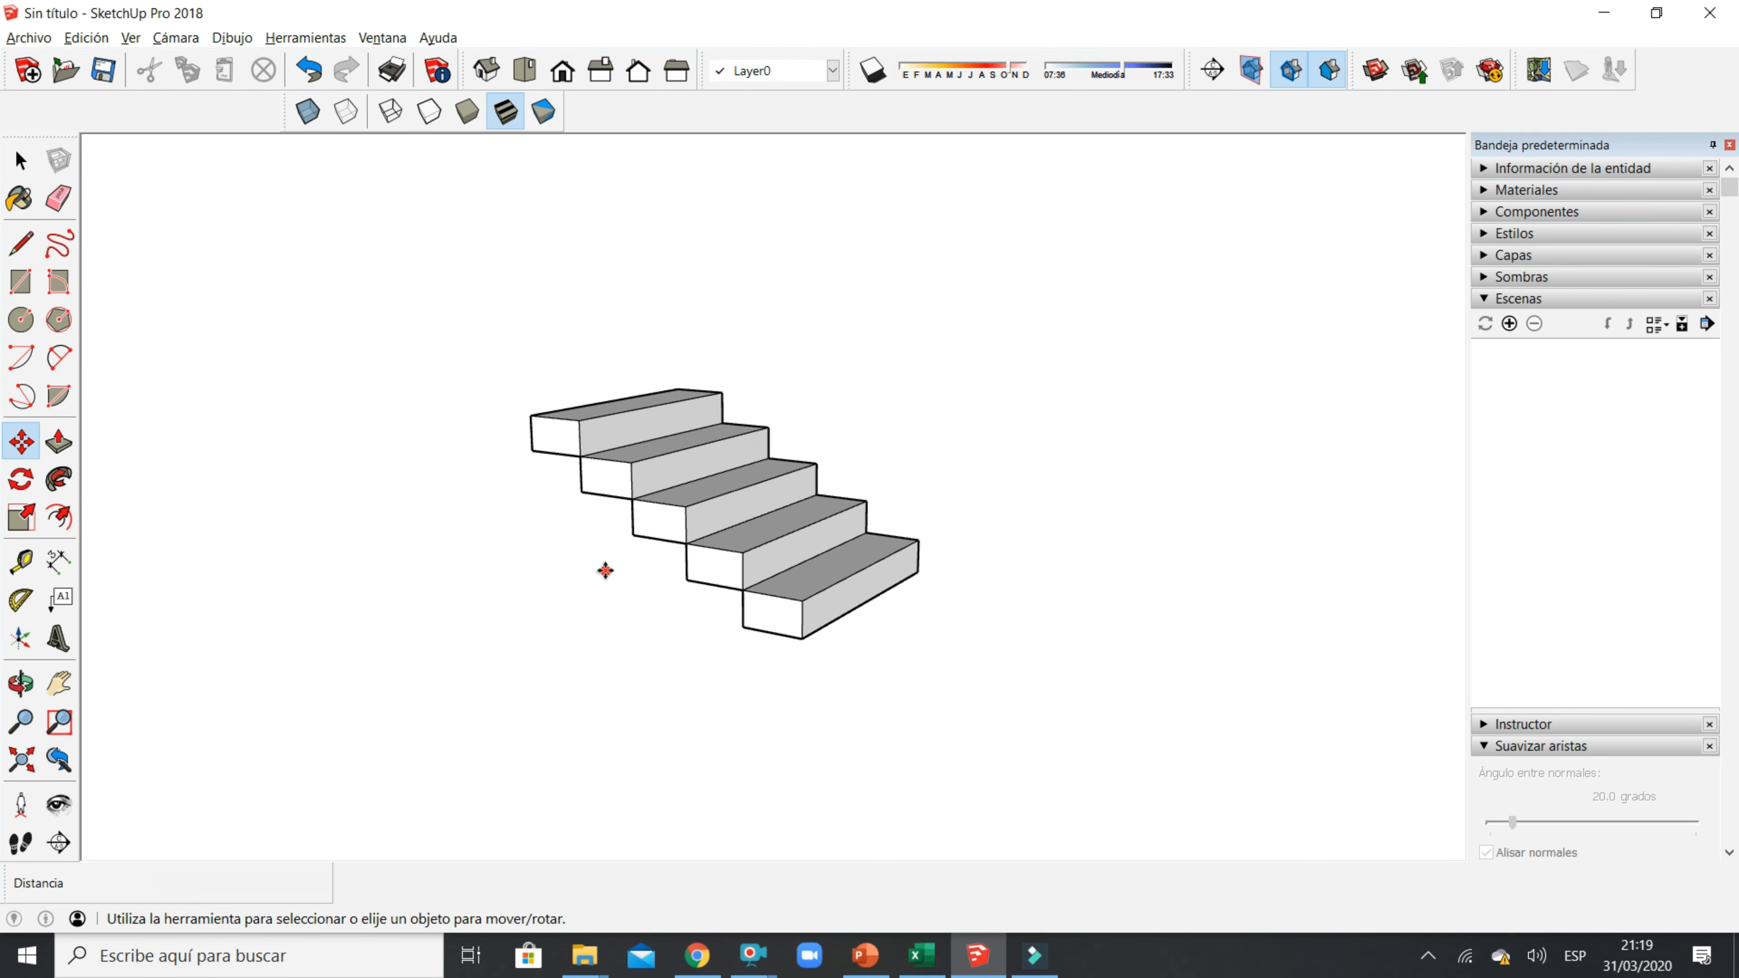
pyautogui.scroll(2, 606, 573)
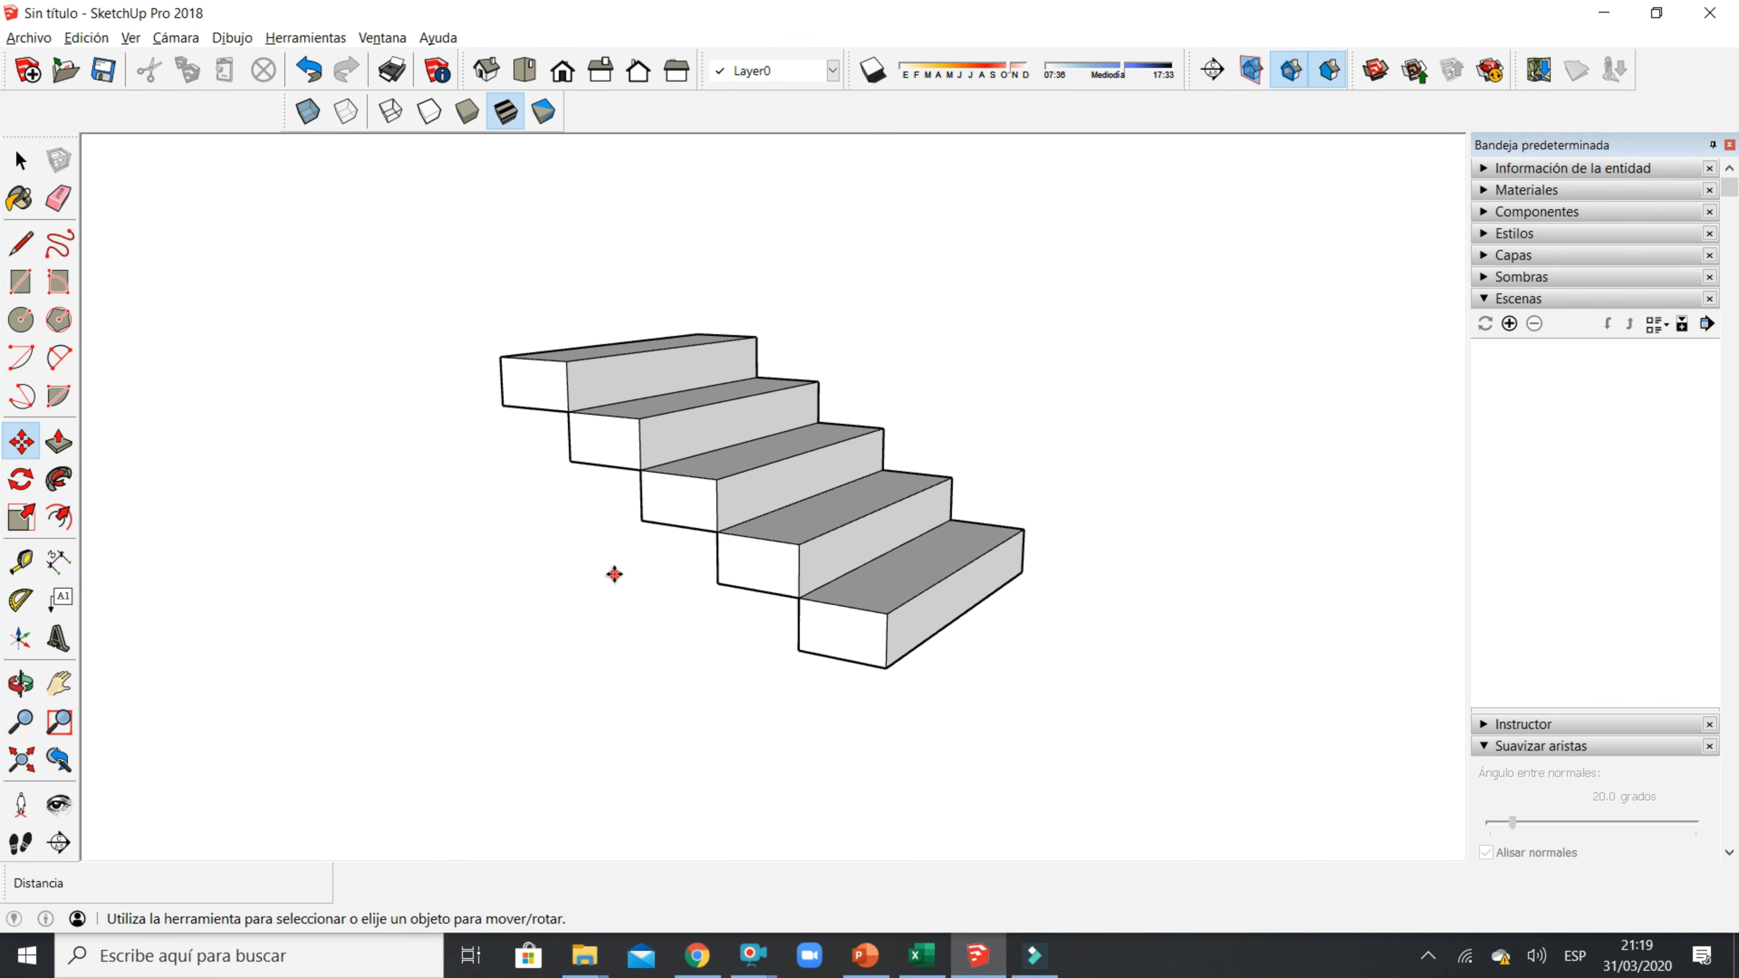
pyautogui.click(22, 250)
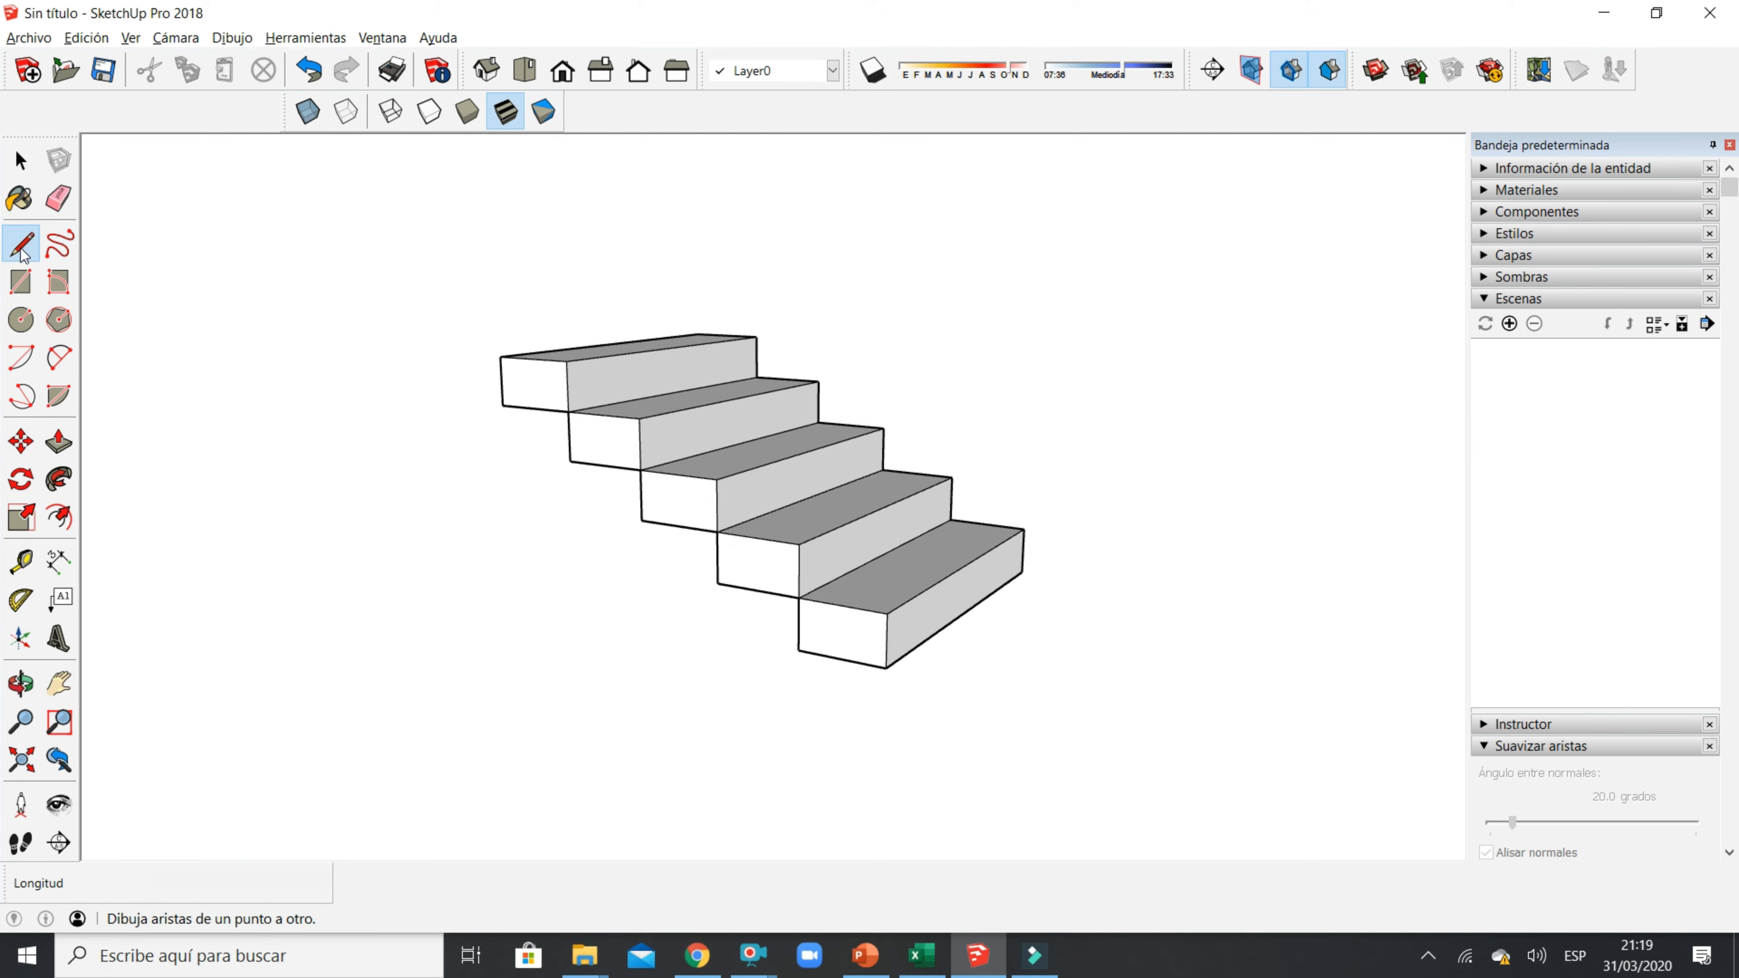
pyautogui.click(502, 405)
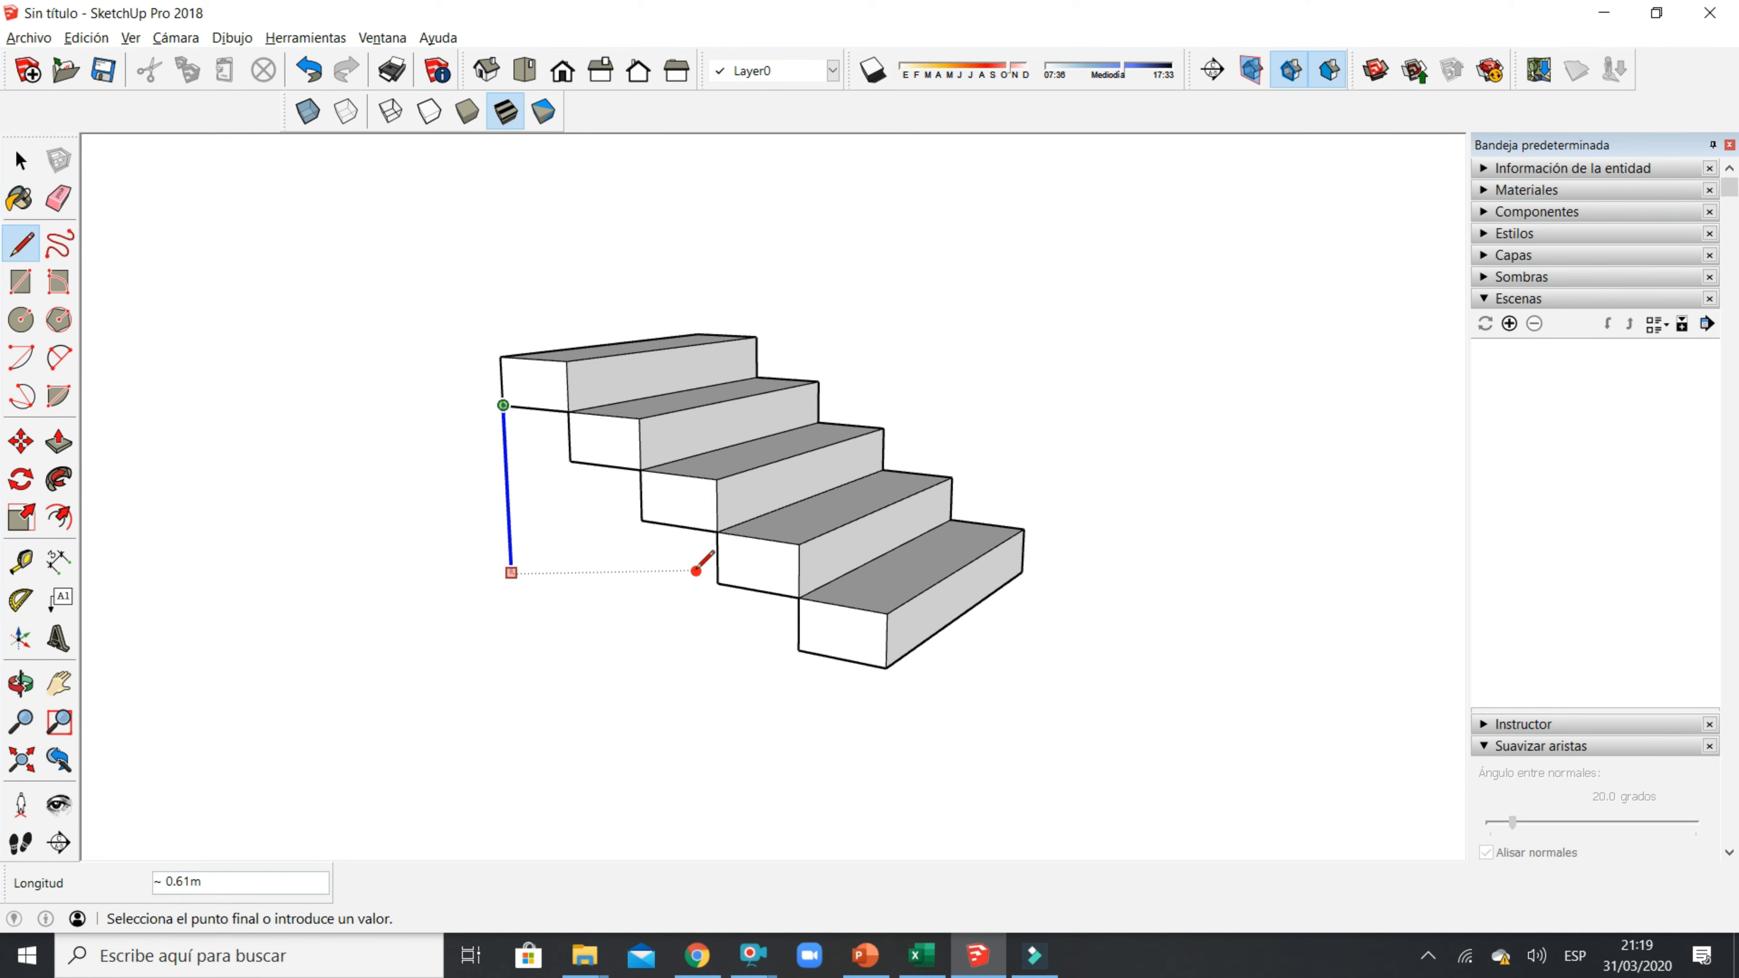
pyautogui.click(798, 649)
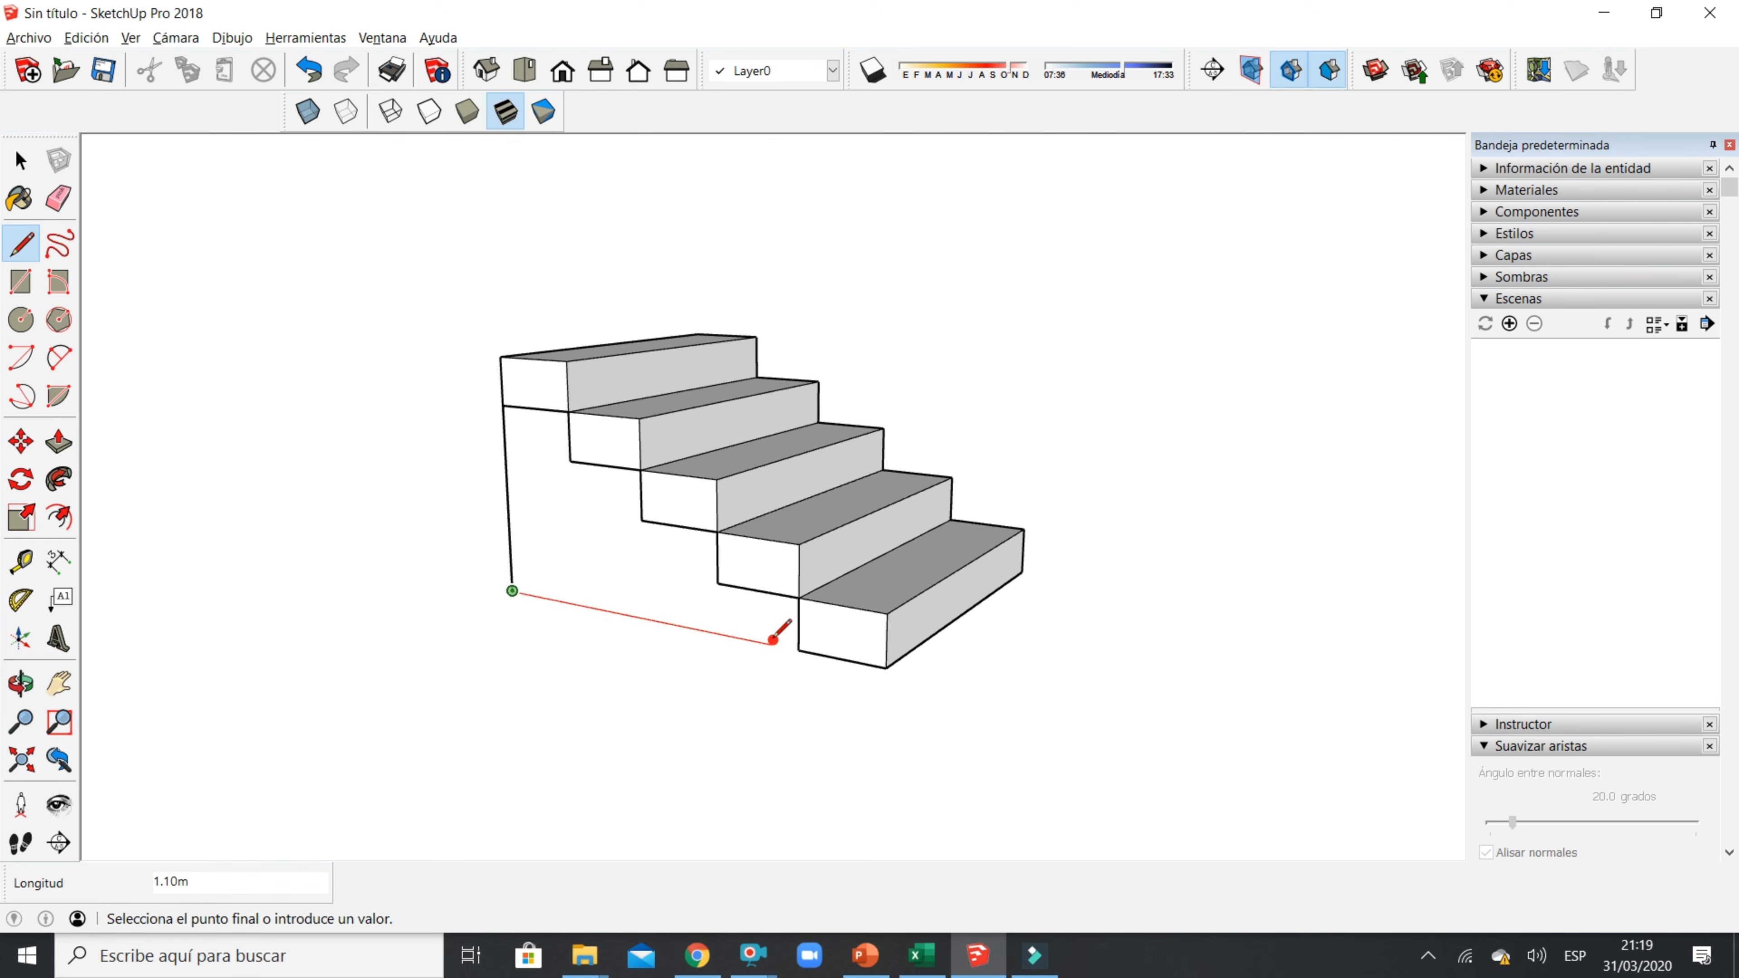
pyautogui.click(797, 649)
# Extrude the new side face across the stair's width to fill the space beneath the steps.
pyautogui.moveTo(803, 633); pyautogui.dragTo(1246, 489, button='middle')
pyautogui.click(60, 452)
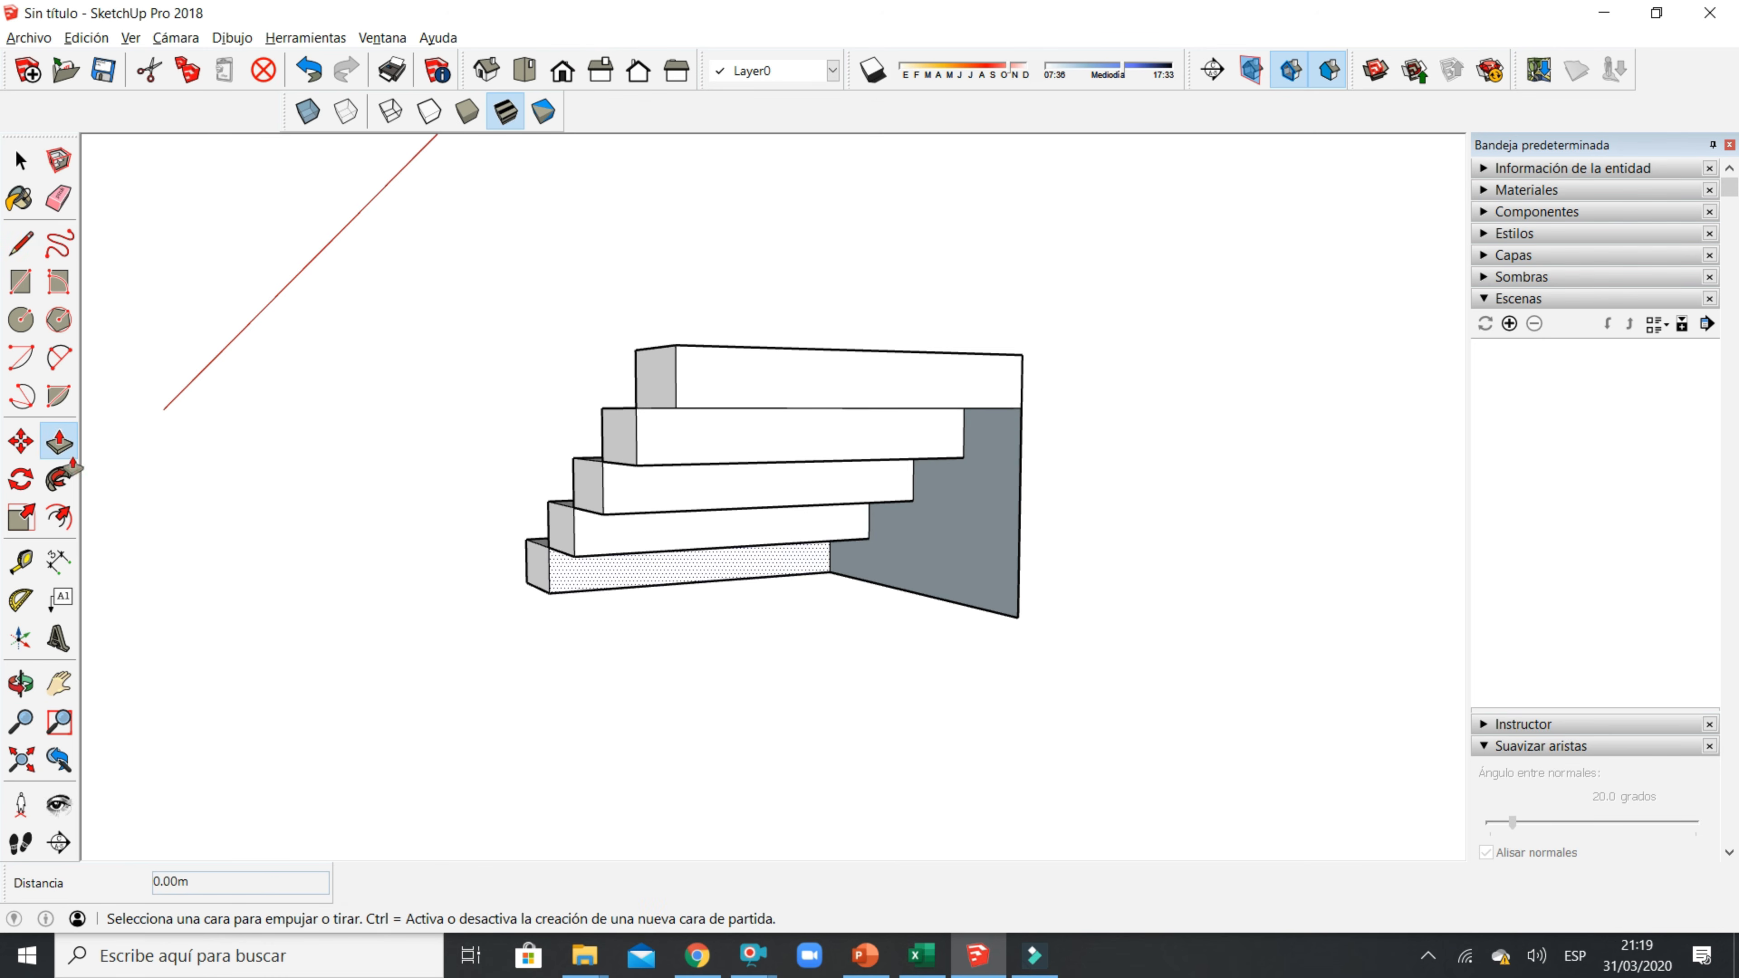
pyautogui.click(908, 563)
# Delete the leftover block edges on the stair's side face so it forms one continuous surface.
pyautogui.moveTo(963, 497); pyautogui.dragTo(695, 556, button='middle')
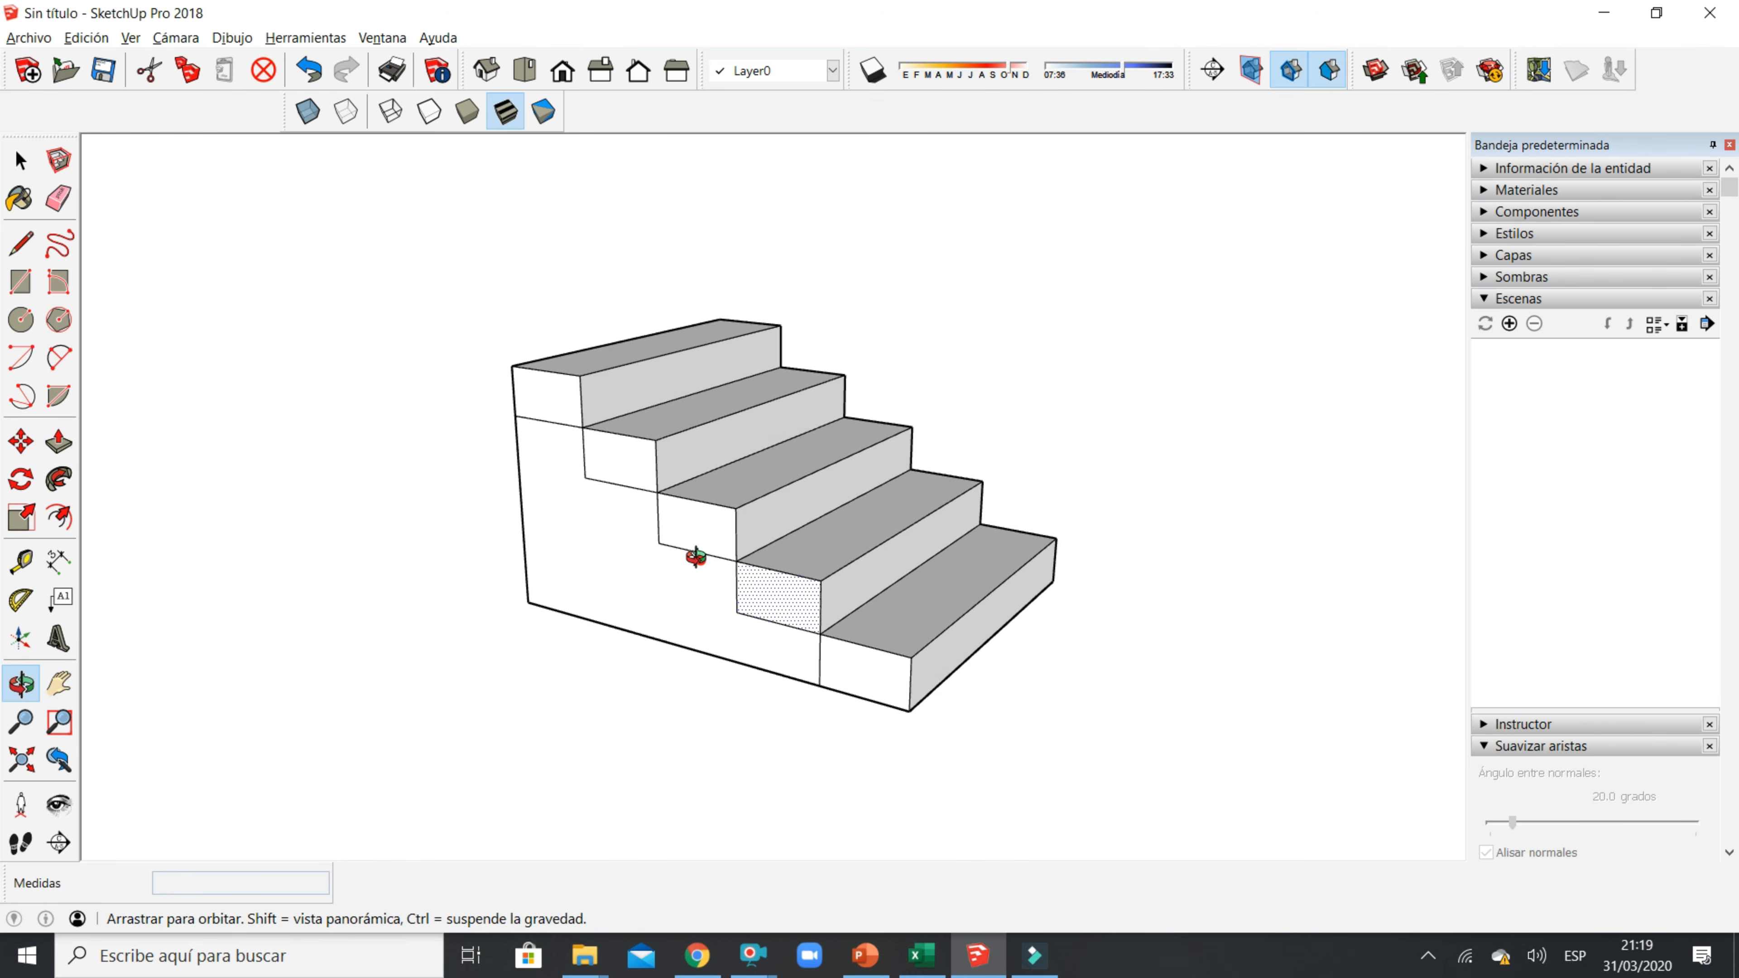
pyautogui.click(21, 161)
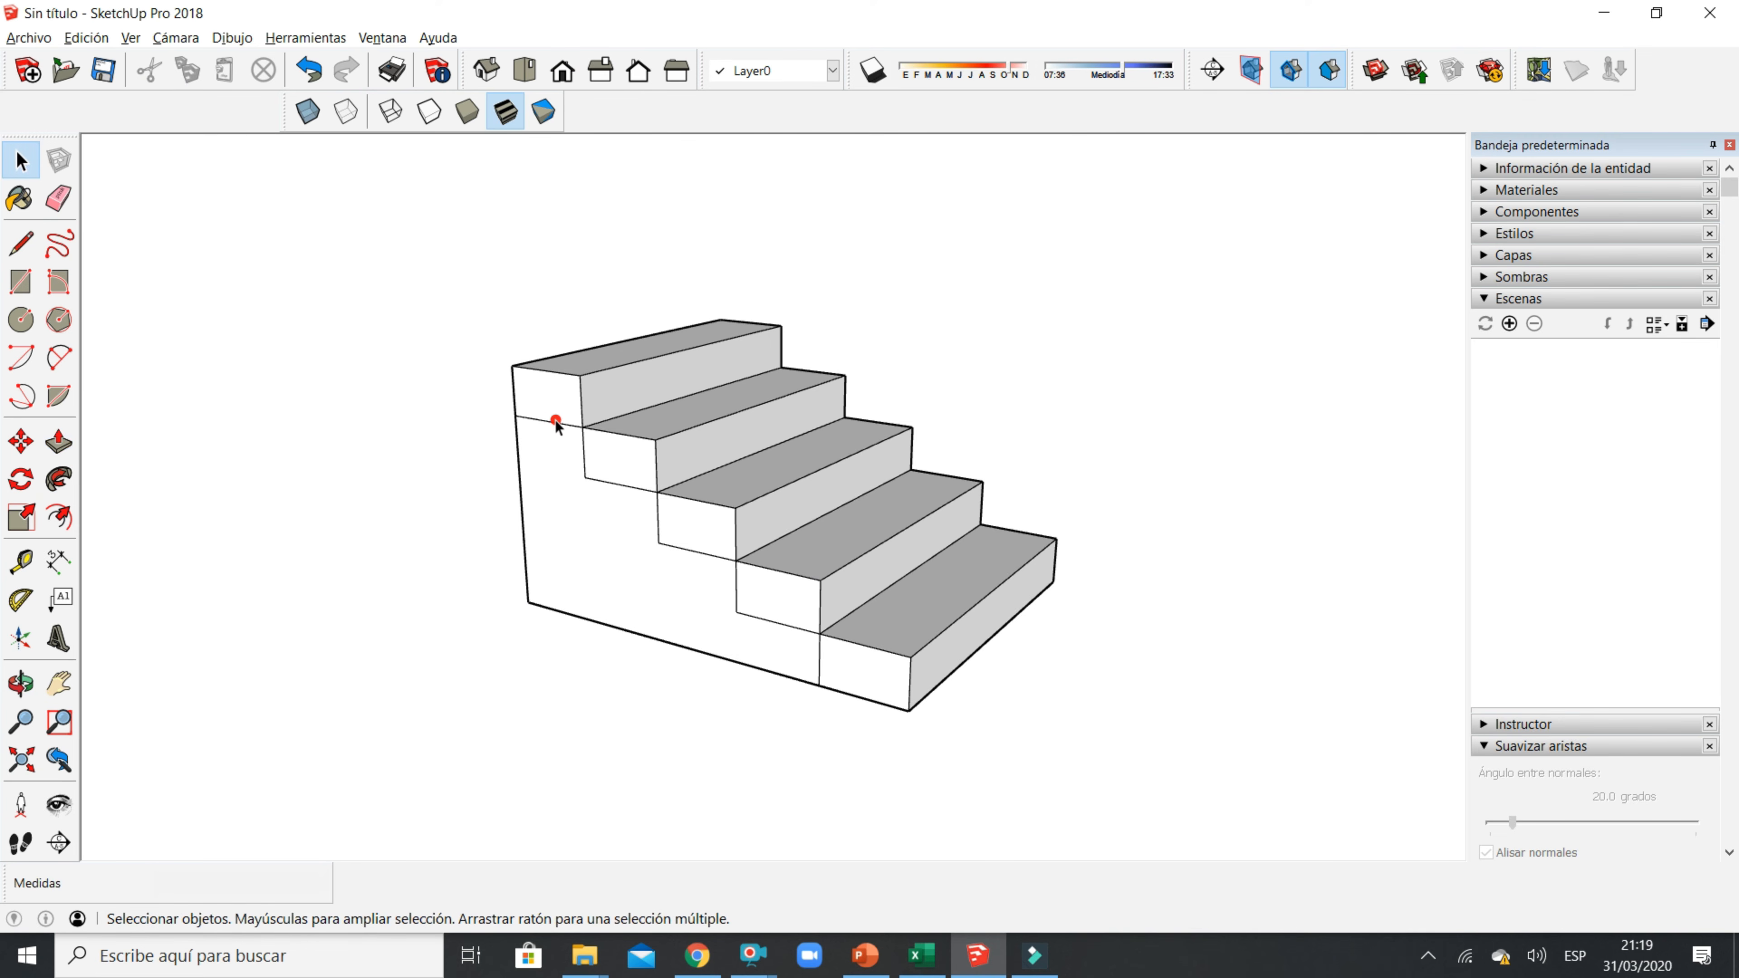
pyautogui.click(550, 422)
pyautogui.click(664, 540)
pyautogui.click(585, 447)
pyautogui.press('Delete')
pyautogui.click(620, 484)
pyautogui.press('Delete')
pyautogui.click(660, 519)
pyautogui.press('Delete')
pyautogui.click(672, 546)
pyautogui.press('Delete')
pyautogui.click(737, 581)
pyautogui.press('Delete')
pyautogui.click(780, 623)
pyautogui.press('Delete')
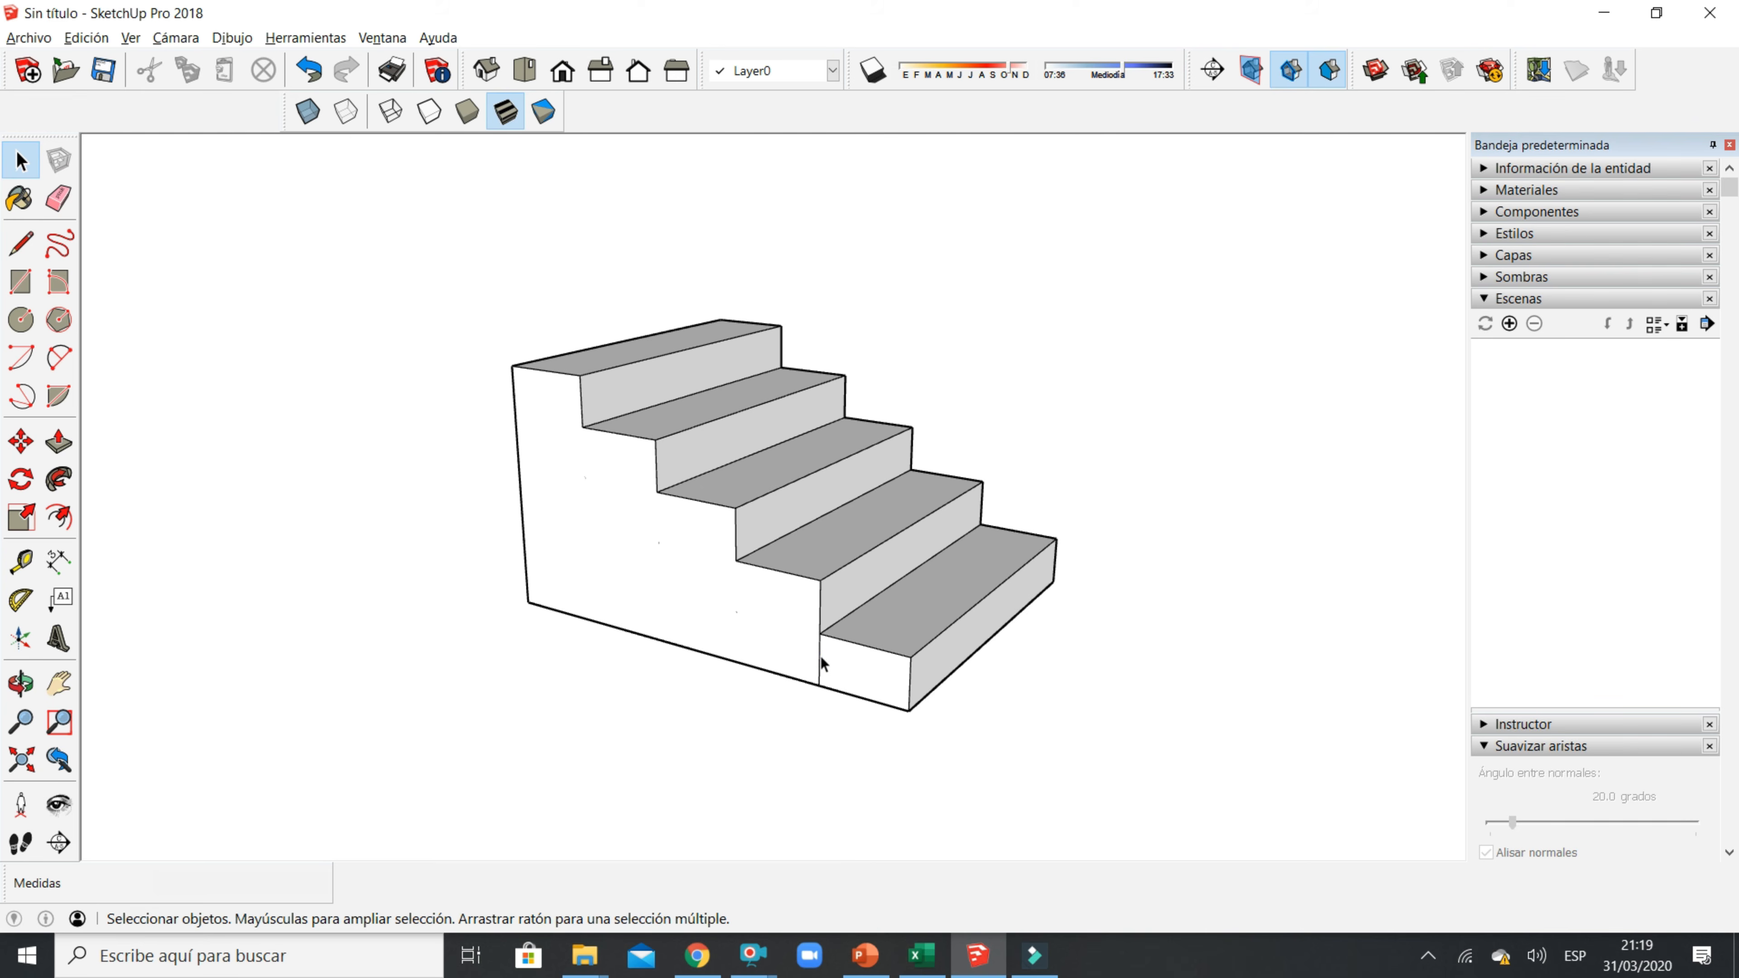